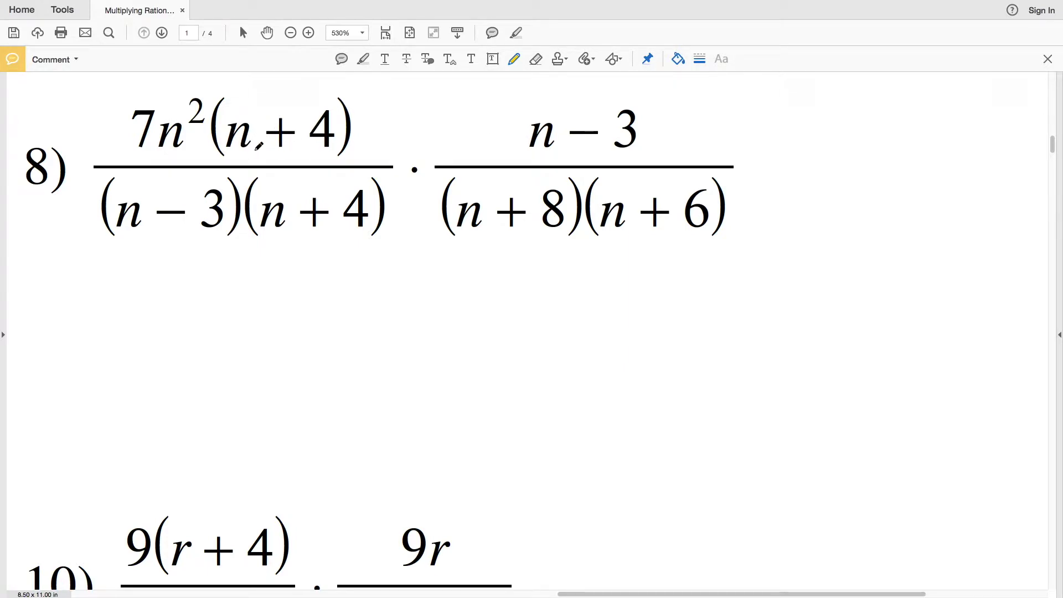
Step: Strike out both (n + 4) factors and both (n − 3) factors in problem 8 in yellow
{"action": "left_click_drag", "start_coordinate": [219, 152], "coordinate": [351, 120]}
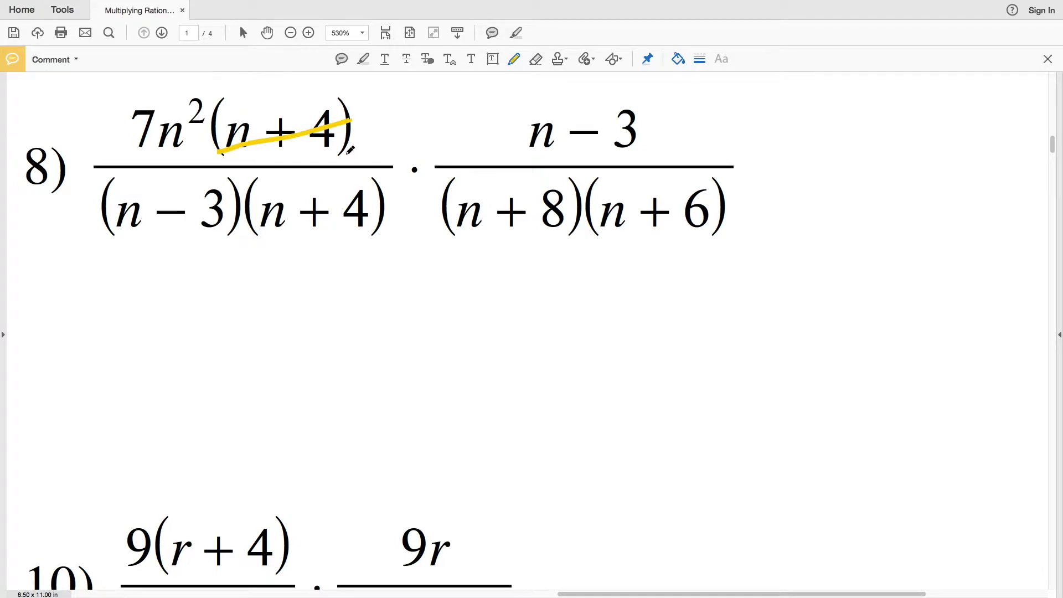
{"action": "left_click_drag", "start_coordinate": [259, 227], "coordinate": [418, 192]}
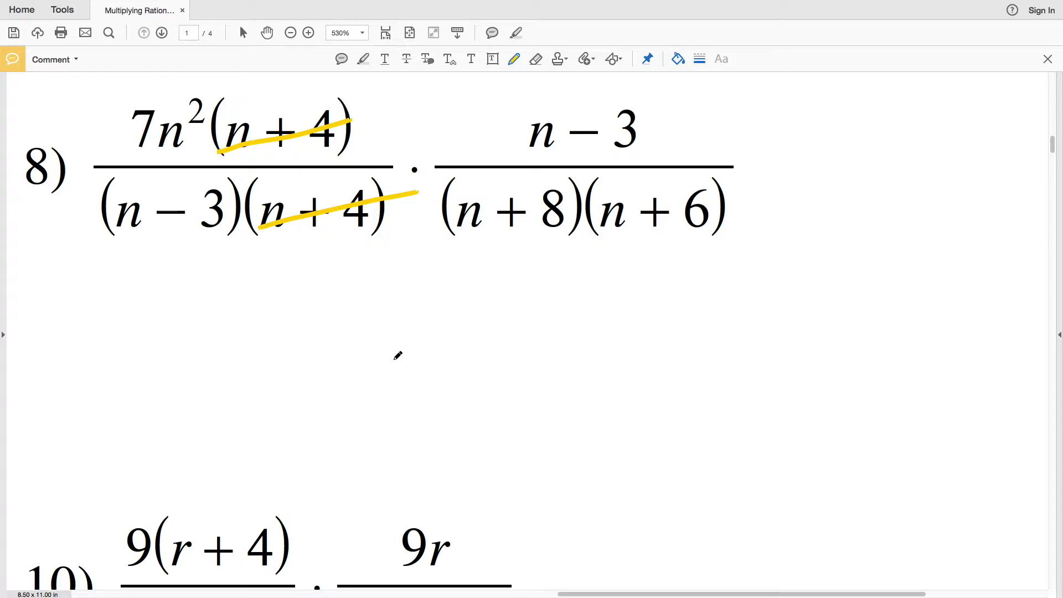
{"action": "mouse_move", "coordinate": [623, 108]}
{"action": "left_mouse_down"}
{"action": "mouse_move", "coordinate": [480, 138]}
{"action": "mouse_move", "coordinate": [599, 107]}
{"action": "mouse_move", "coordinate": [570, 95]}
{"action": "left_mouse_up"}
{"action": "key", "text": "ctrl+z"}
{"action": "mouse_move", "coordinate": [209, 183]}
{"action": "left_mouse_down"}
{"action": "mouse_move", "coordinate": [92, 194]}
{"action": "mouse_move", "coordinate": [158, 246]}
{"action": "mouse_move", "coordinate": [233, 167]}
{"action": "left_mouse_up"}
{"action": "key", "text": "ctrl+z"}
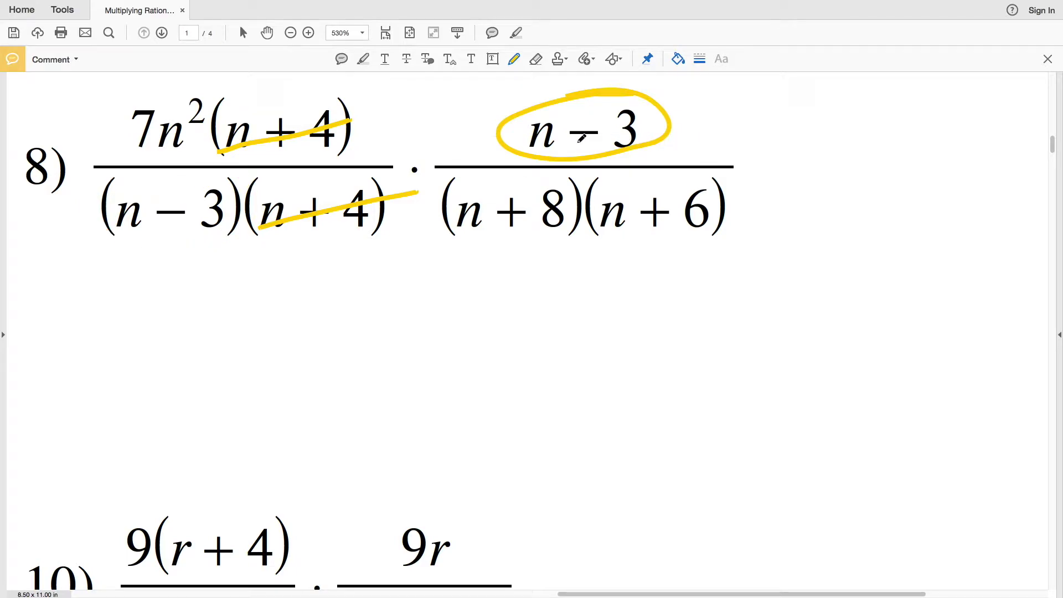
{"action": "key", "text": "ctrl+z"}
{"action": "left_click_drag", "start_coordinate": [544, 145], "coordinate": [648, 119]}
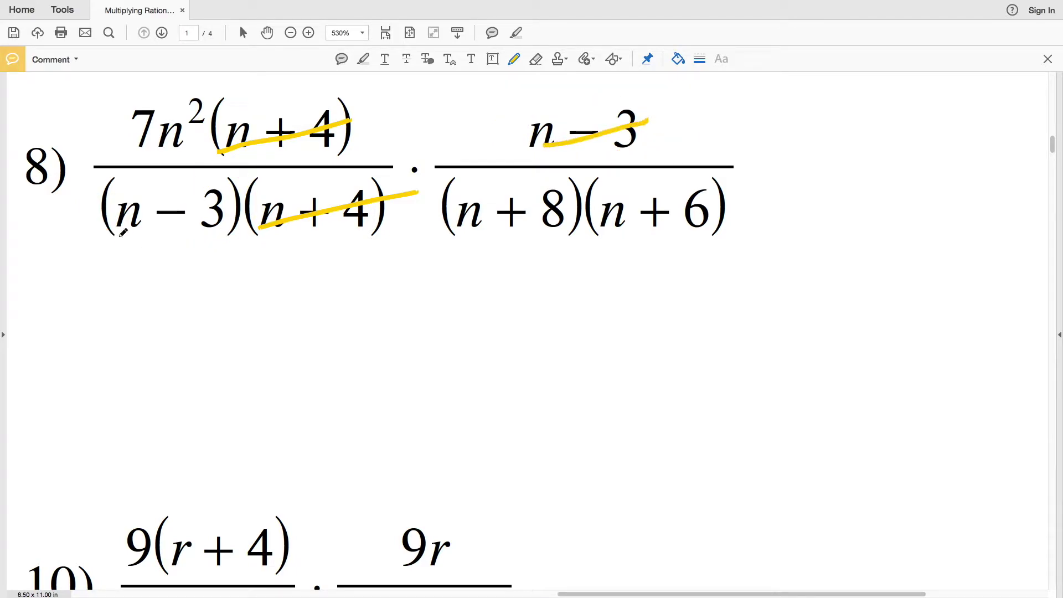
{"action": "left_click_drag", "start_coordinate": [119, 227], "coordinate": [262, 187]}
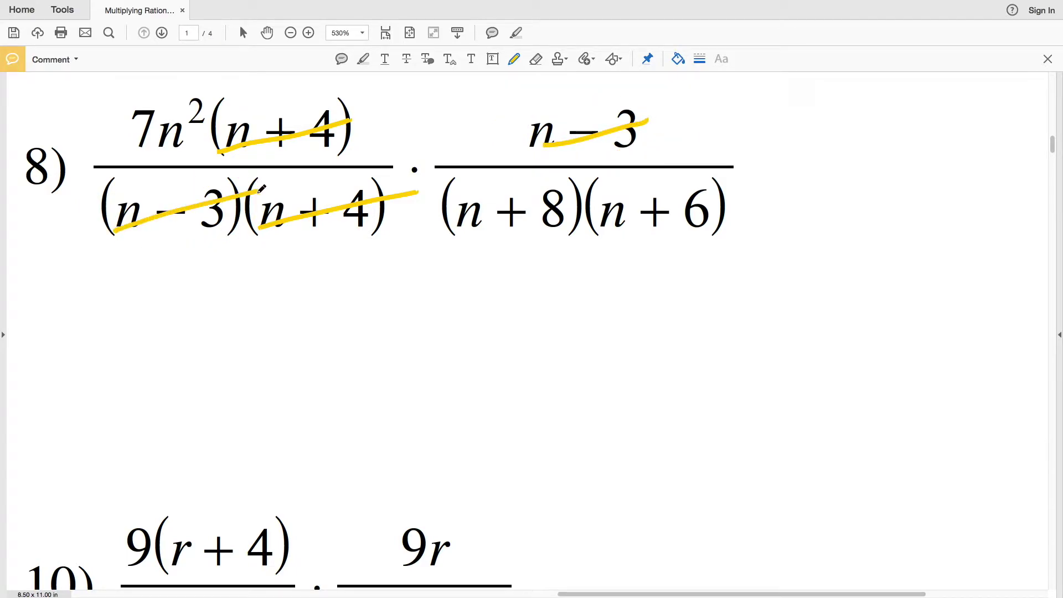
{"action": "left_click", "coordinate": [678, 60]}
Step: In blue, circle 7n² and (n+8)(n+6), and write 7n² over a fraction bar below problem 8
{"action": "left_click", "coordinate": [666, 113]}
{"action": "mouse_move", "coordinate": [176, 98]}
{"action": "left_mouse_down"}
{"action": "mouse_move", "coordinate": [169, 91]}
{"action": "mouse_move", "coordinate": [192, 76]}
{"action": "mouse_move", "coordinate": [176, 94]}
{"action": "left_mouse_up"}
{"action": "mouse_move", "coordinate": [256, 279]}
{"action": "left_mouse_down"}
{"action": "mouse_move", "coordinate": [286, 283]}
{"action": "mouse_move", "coordinate": [277, 320]}
{"action": "left_mouse_up"}
{"action": "mouse_move", "coordinate": [289, 305]}
{"action": "left_mouse_down"}
{"action": "mouse_move", "coordinate": [304, 296]}
{"action": "mouse_move", "coordinate": [312, 320]}
{"action": "left_mouse_up"}
{"action": "left_click_drag", "start_coordinate": [312, 277], "coordinate": [339, 288]}
{"action": "left_click_drag", "start_coordinate": [247, 329], "coordinate": [369, 320]}
{"action": "mouse_move", "coordinate": [628, 179]}
{"action": "left_mouse_down"}
{"action": "mouse_move", "coordinate": [521, 172]}
{"action": "mouse_move", "coordinate": [529, 246]}
{"action": "mouse_move", "coordinate": [653, 166]}
{"action": "mouse_move", "coordinate": [620, 176]}
{"action": "left_mouse_up"}
{"action": "key", "text": "ctrl+z"}
Step: Write (n+8)(n+6) under the fraction bar to complete the answer 7n²/((n+8)(n+6))
{"action": "mouse_move", "coordinate": [219, 346]}
{"action": "left_mouse_down"}
{"action": "mouse_move", "coordinate": [213, 395]}
{"action": "mouse_move", "coordinate": [260, 381]}
{"action": "mouse_move", "coordinate": [276, 394]}
{"action": "left_mouse_up"}
{"action": "left_click_drag", "start_coordinate": [299, 341], "coordinate": [290, 392]}
{"action": "mouse_move", "coordinate": [302, 383]}
{"action": "left_mouse_down"}
{"action": "mouse_move", "coordinate": [309, 359]}
{"action": "mouse_move", "coordinate": [340, 357]}
{"action": "left_mouse_up"}
{"action": "mouse_move", "coordinate": [332, 348]}
{"action": "left_mouse_down"}
{"action": "mouse_move", "coordinate": [350, 368]}
{"action": "mouse_move", "coordinate": [362, 338]}
{"action": "mouse_move", "coordinate": [368, 389]}
{"action": "left_mouse_up"}
{"action": "left_click_drag", "start_coordinate": [219, 331], "coordinate": [382, 318]}
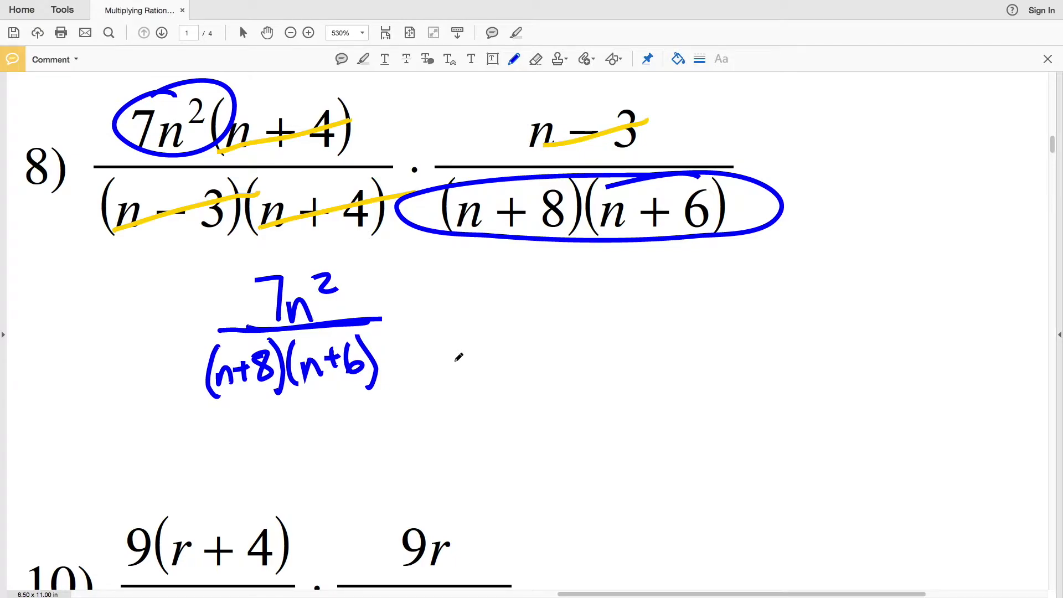
Step: Draw a red box around the problem 8 answer
{"action": "left_click", "coordinate": [680, 59]}
{"action": "mouse_move", "coordinate": [189, 269]}
{"action": "left_mouse_down"}
{"action": "mouse_move", "coordinate": [182, 403]}
{"action": "mouse_move", "coordinate": [195, 412]}
{"action": "mouse_move", "coordinate": [388, 388]}
{"action": "mouse_move", "coordinate": [400, 334]}
{"action": "mouse_move", "coordinate": [390, 264]}
{"action": "mouse_move", "coordinate": [178, 270]}
{"action": "left_mouse_up"}
{"action": "mouse_move", "coordinate": [299, 338]}
{"action": "left_mouse_down"}
{"action": "mouse_move", "coordinate": [277, 332]}
{"action": "mouse_move", "coordinate": [194, 371]}
{"action": "mouse_move", "coordinate": [357, 333]}
{"action": "mouse_move", "coordinate": [299, 333]}
{"action": "left_mouse_up"}
{"action": "key", "text": "ctrl+z"}
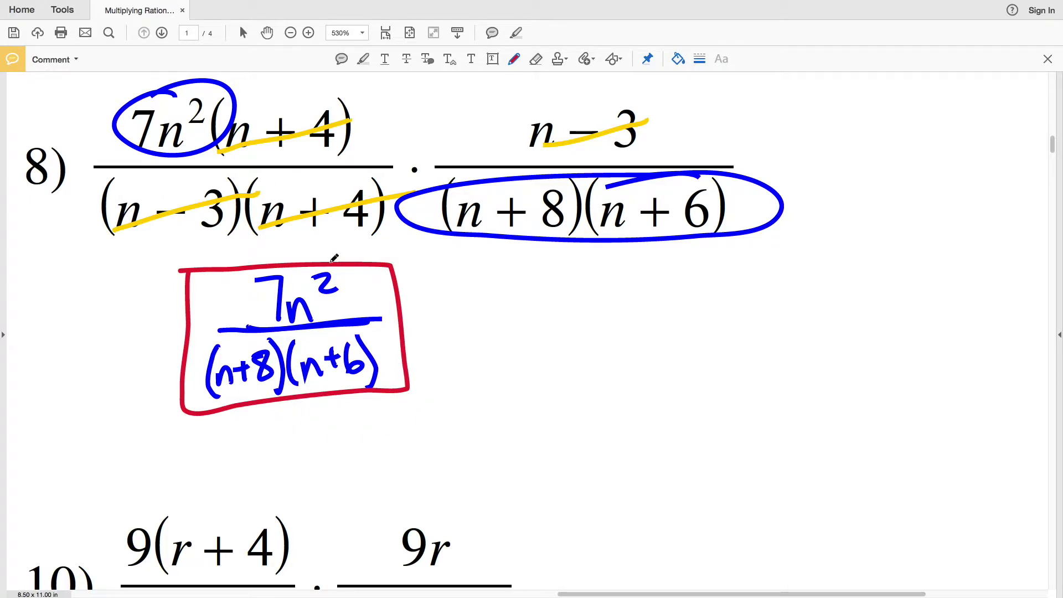
Step: Scroll to problem 9 and strike out both p − 3 factors in yellow
{"action": "scroll", "coordinate": [334, 258], "scroll_direction": "down", "scroll_amount": 5}
{"action": "scroll", "coordinate": [334, 258], "scroll_direction": "left", "scroll_amount": 10}
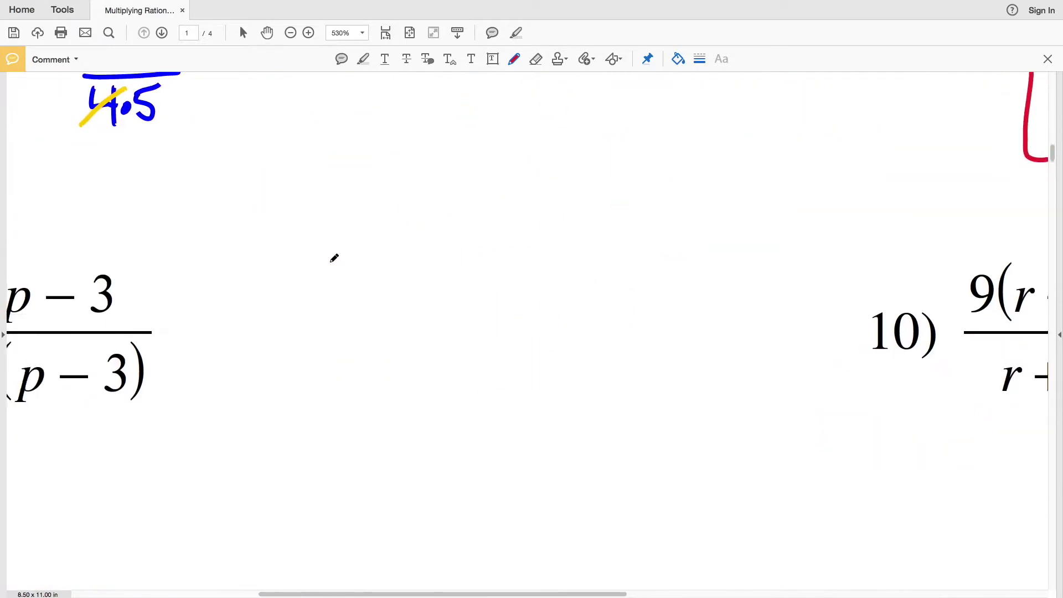
{"action": "left_click", "coordinate": [678, 59]}
{"action": "left_click", "coordinate": [631, 113]}
{"action": "left_click", "coordinate": [678, 59]}
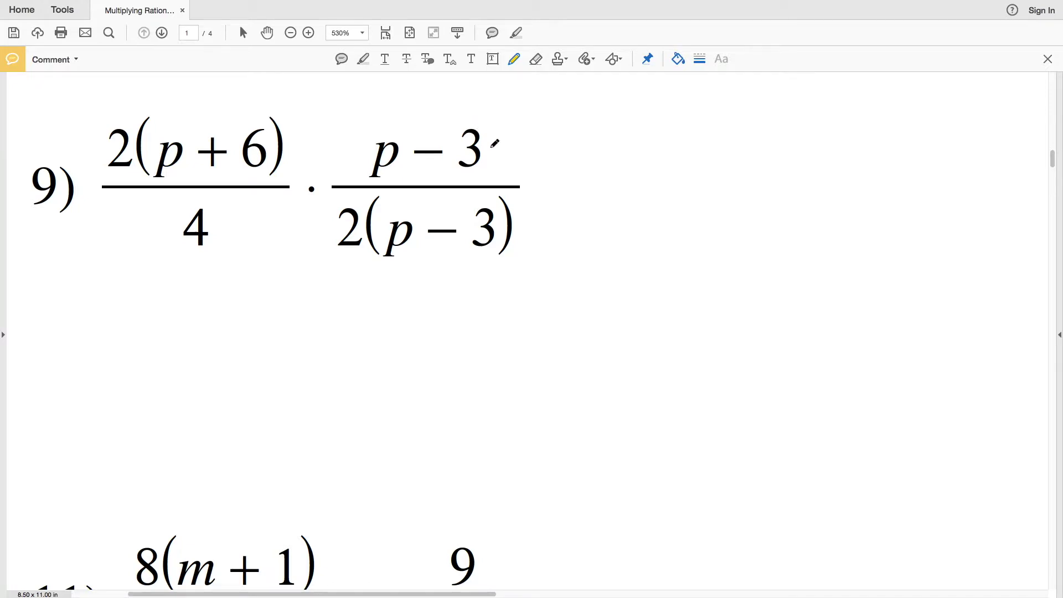
{"action": "mouse_move", "coordinate": [483, 119]}
{"action": "left_mouse_down"}
{"action": "mouse_move", "coordinate": [351, 160]}
{"action": "mouse_move", "coordinate": [505, 154]}
{"action": "mouse_move", "coordinate": [486, 118]}
{"action": "left_mouse_up"}
{"action": "mouse_move", "coordinate": [497, 197]}
{"action": "left_mouse_down"}
{"action": "mouse_move", "coordinate": [393, 198]}
{"action": "mouse_move", "coordinate": [374, 237]}
{"action": "mouse_move", "coordinate": [410, 265]}
{"action": "mouse_move", "coordinate": [518, 237]}
{"action": "mouse_move", "coordinate": [485, 200]}
{"action": "left_mouse_up"}
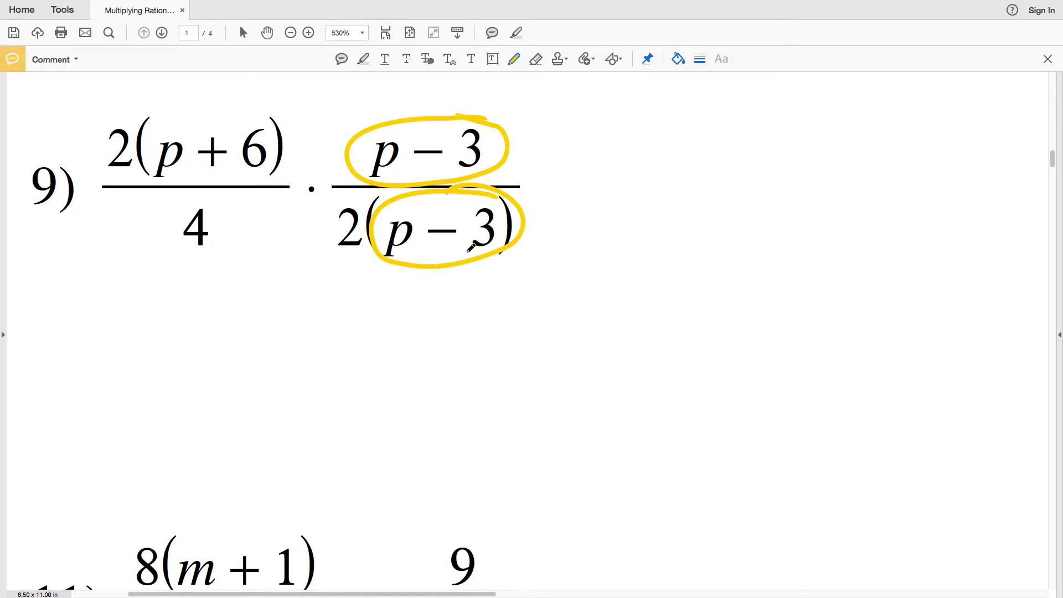
{"action": "key", "text": "super+z"}
{"action": "key", "text": "super+z"}
{"action": "left_click_drag", "start_coordinate": [361, 170], "coordinate": [528, 123]}
{"action": "left_click_drag", "start_coordinate": [381, 248], "coordinate": [521, 210]}
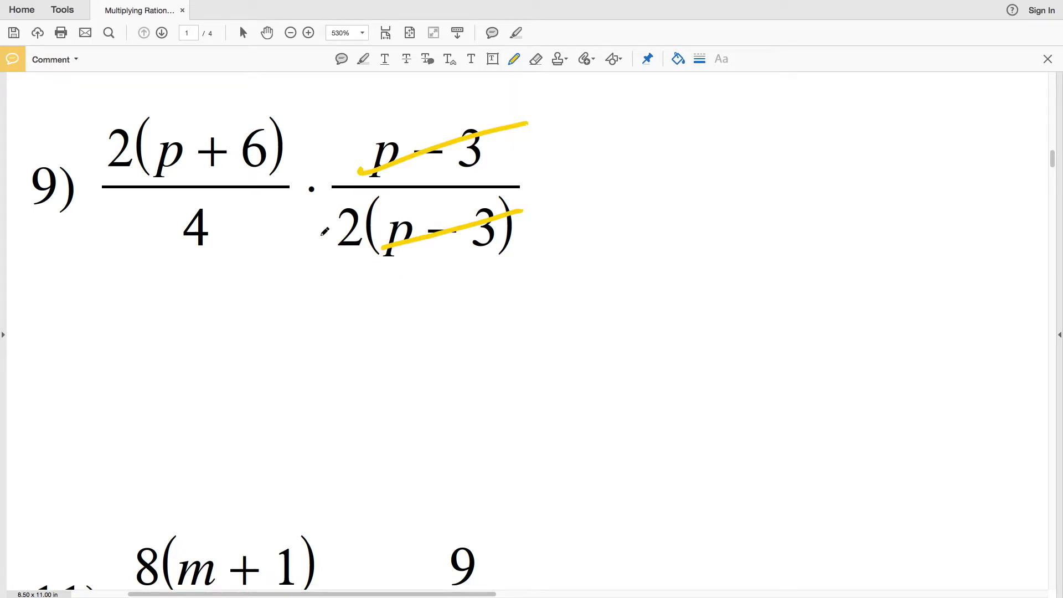
Step: Strike out the numerator's and denominator's 2 in problem 9 in yellow
{"action": "mouse_move", "coordinate": [119, 118]}
{"action": "left_mouse_down"}
{"action": "mouse_move", "coordinate": [92, 155]}
{"action": "mouse_move", "coordinate": [155, 158]}
{"action": "left_mouse_up"}
{"action": "mouse_move", "coordinate": [356, 202]}
{"action": "left_mouse_down"}
{"action": "mouse_move", "coordinate": [329, 248]}
{"action": "mouse_move", "coordinate": [350, 276]}
{"action": "left_mouse_up"}
{"action": "key", "text": "ctrl+z"}
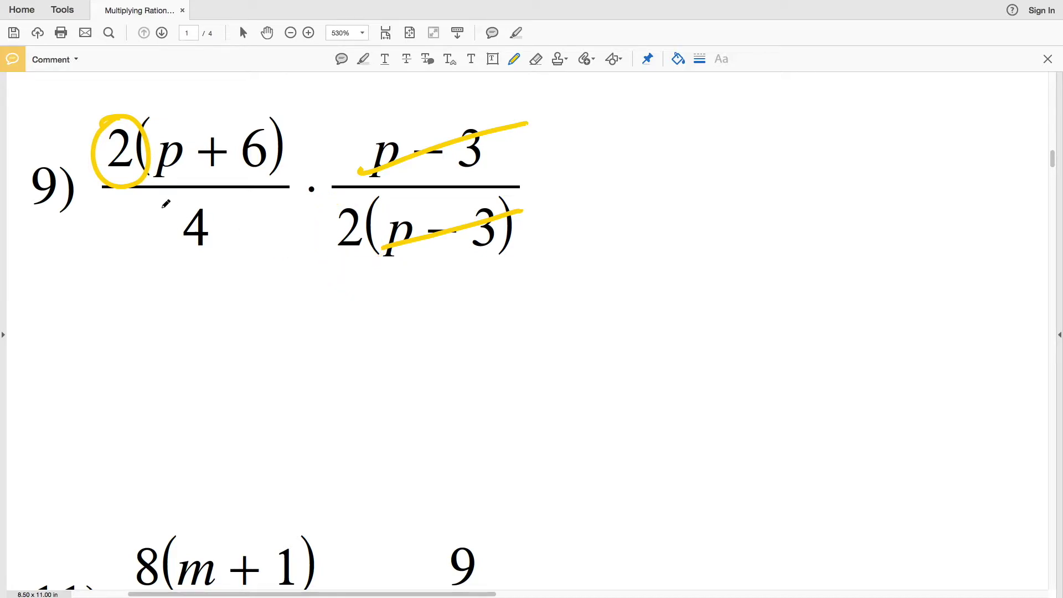
{"action": "key", "text": "ctrl+z"}
{"action": "left_click_drag", "start_coordinate": [93, 180], "coordinate": [148, 119]}
{"action": "left_click_drag", "start_coordinate": [331, 257], "coordinate": [391, 196]}
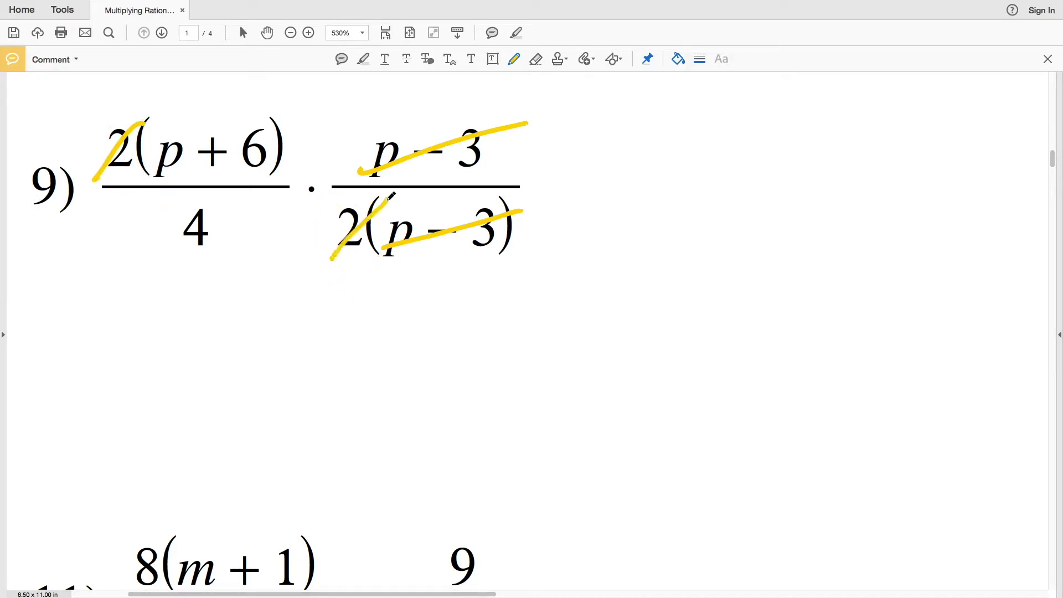
Step: In blue, circle (p + 6) and 4, and write = (p+6)/4 beside problem 9
{"action": "left_click", "coordinate": [678, 59]}
{"action": "left_click", "coordinate": [677, 61]}
{"action": "left_click_drag", "start_coordinate": [568, 177], "coordinate": [586, 175]}
{"action": "left_click_drag", "start_coordinate": [571, 185], "coordinate": [596, 181]}
{"action": "mouse_move", "coordinate": [256, 104]}
{"action": "left_mouse_down"}
{"action": "mouse_move", "coordinate": [146, 129]}
{"action": "mouse_move", "coordinate": [216, 185]}
{"action": "mouse_move", "coordinate": [236, 104]}
{"action": "left_mouse_up"}
{"action": "left_click_drag", "start_coordinate": [636, 127], "coordinate": [638, 146]}
{"action": "mouse_move", "coordinate": [673, 124]}
{"action": "left_mouse_down"}
{"action": "mouse_move", "coordinate": [673, 136]}
{"action": "mouse_move", "coordinate": [680, 129]}
{"action": "left_mouse_up"}
{"action": "left_click_drag", "start_coordinate": [690, 112], "coordinate": [689, 137]}
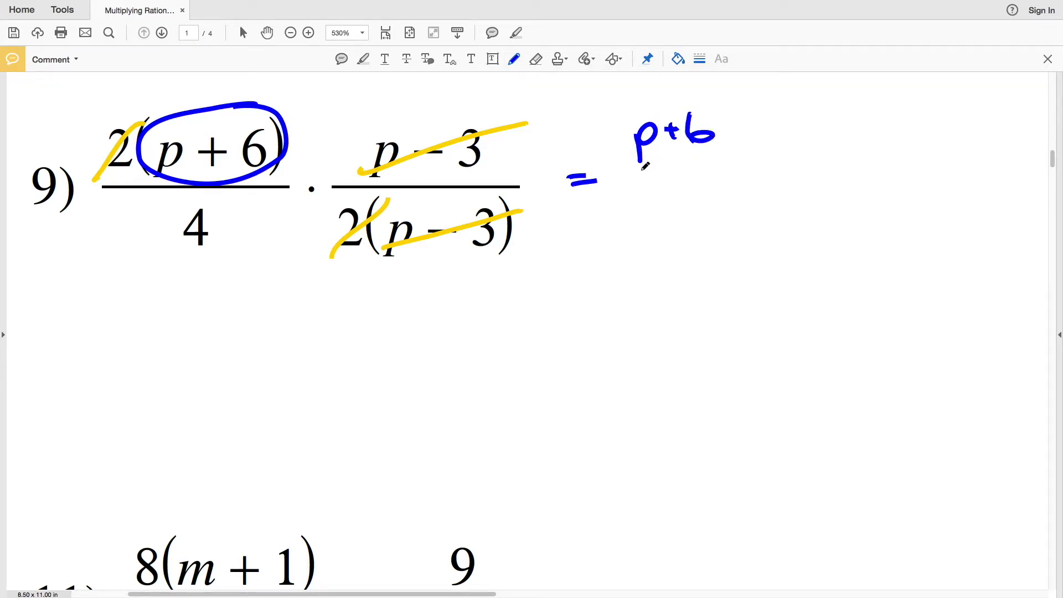
{"action": "left_click_drag", "start_coordinate": [625, 172], "coordinate": [745, 158]}
{"action": "mouse_move", "coordinate": [201, 197]}
{"action": "left_mouse_down"}
{"action": "mouse_move", "coordinate": [208, 265]}
{"action": "mouse_move", "coordinate": [180, 211]}
{"action": "left_mouse_up"}
{"action": "mouse_move", "coordinate": [670, 185]}
{"action": "left_mouse_down"}
{"action": "mouse_move", "coordinate": [684, 203]}
{"action": "mouse_move", "coordinate": [680, 224]}
{"action": "left_mouse_up"}
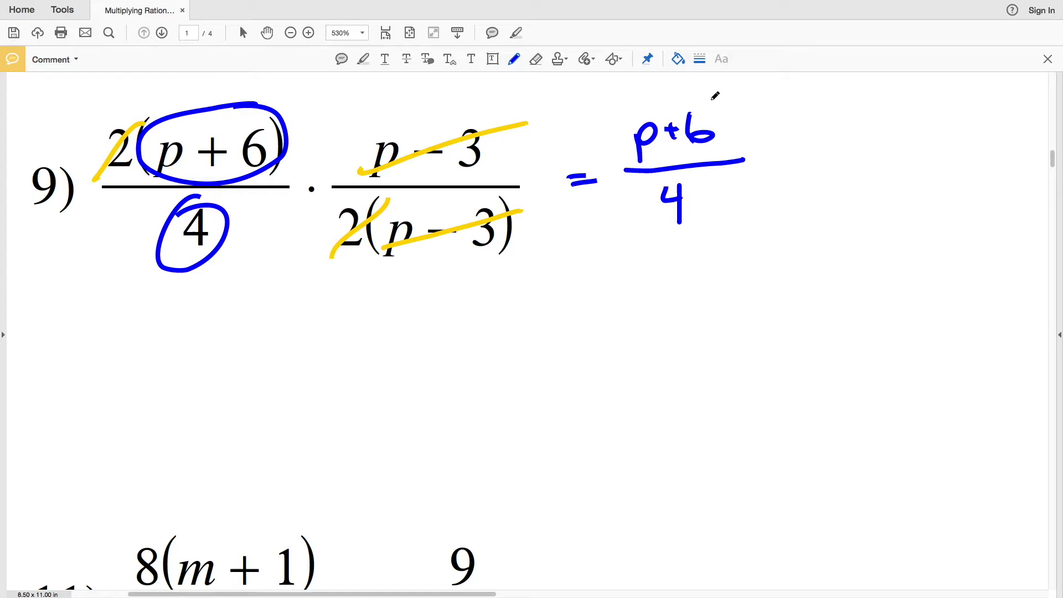
Step: Draw a red box around the answer (p+6)/4
{"action": "left_click", "coordinate": [679, 61]}
{"action": "left_click", "coordinate": [625, 136]}
{"action": "left_click", "coordinate": [680, 58]}
{"action": "mouse_move", "coordinate": [606, 120]}
{"action": "left_mouse_down"}
{"action": "mouse_move", "coordinate": [608, 190]}
{"action": "mouse_move", "coordinate": [710, 242]}
{"action": "mouse_move", "coordinate": [773, 123]}
{"action": "mouse_move", "coordinate": [612, 102]}
{"action": "left_mouse_up"}
{"action": "scroll", "coordinate": [831, 231], "scroll_direction": "right", "scroll_amount": 10}
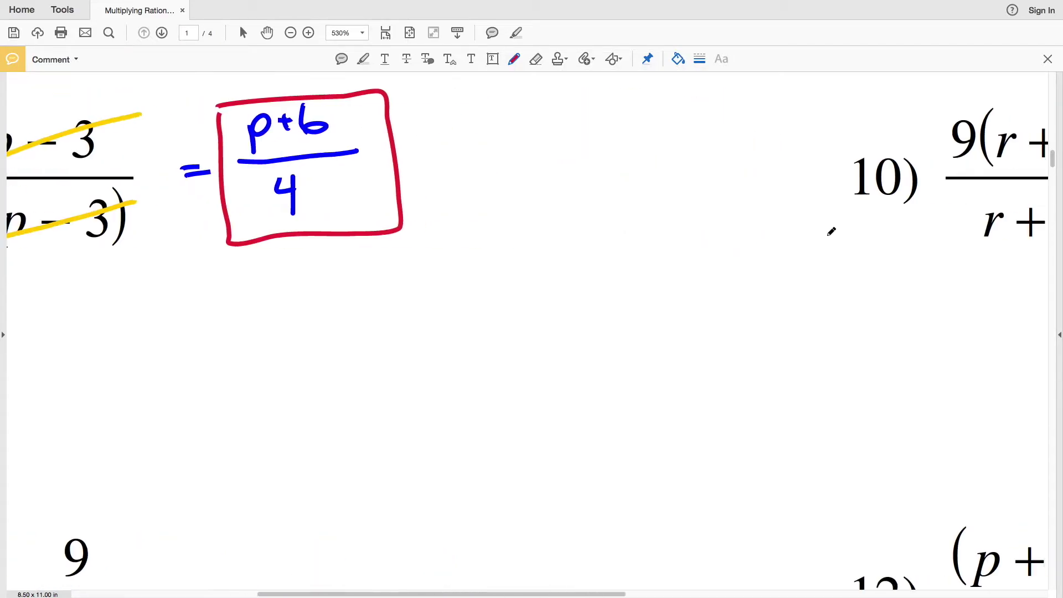
{"action": "scroll", "coordinate": [831, 230], "scroll_direction": "right", "scroll_amount": 2}
{"action": "left_click", "coordinate": [679, 58]}
Step: Strike out both (r + 4) factors in problem 10 in yellow
{"action": "left_click", "coordinate": [683, 61]}
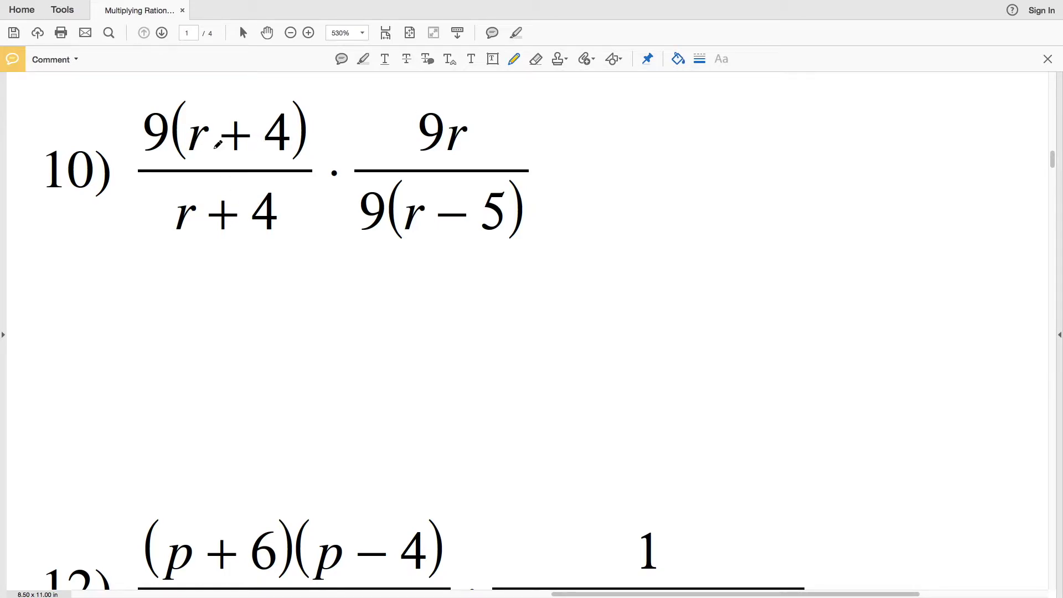
{"action": "left_click_drag", "start_coordinate": [180, 148], "coordinate": [311, 125]}
{"action": "left_click_drag", "start_coordinate": [175, 231], "coordinate": [331, 186]}
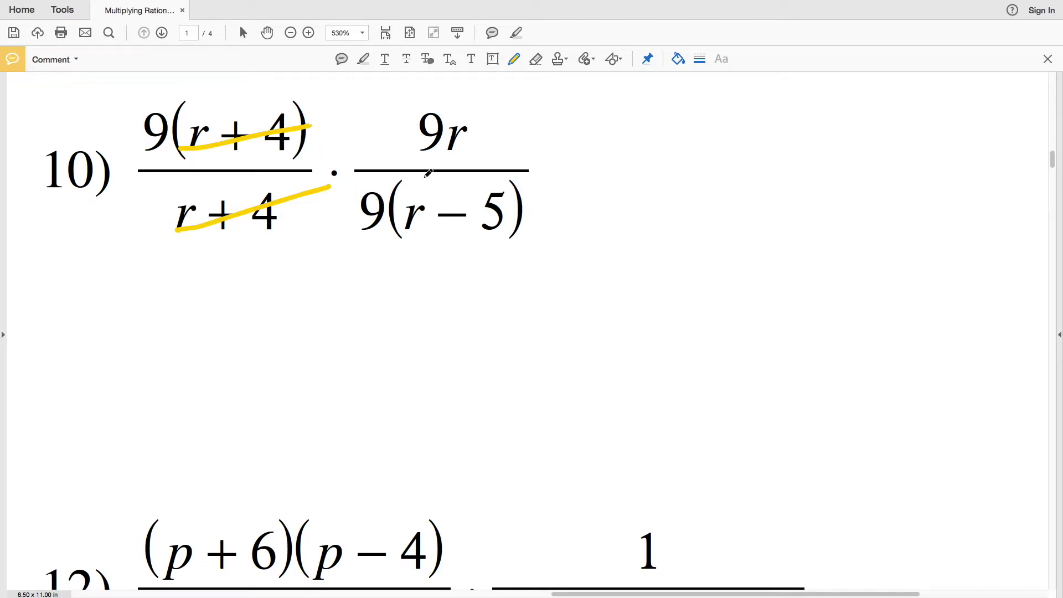
Step: Strike out the two cancelling 9s in problem 10 in yellow
{"action": "left_click_drag", "start_coordinate": [158, 108], "coordinate": [185, 111]}
{"action": "mouse_move", "coordinate": [425, 101]}
{"action": "left_mouse_down"}
{"action": "mouse_move", "coordinate": [426, 161]}
{"action": "mouse_move", "coordinate": [414, 96]}
{"action": "left_mouse_up"}
{"action": "key", "text": "super+z"}
{"action": "key", "text": "super+z"}
{"action": "left_click_drag", "start_coordinate": [381, 186], "coordinate": [401, 228]}
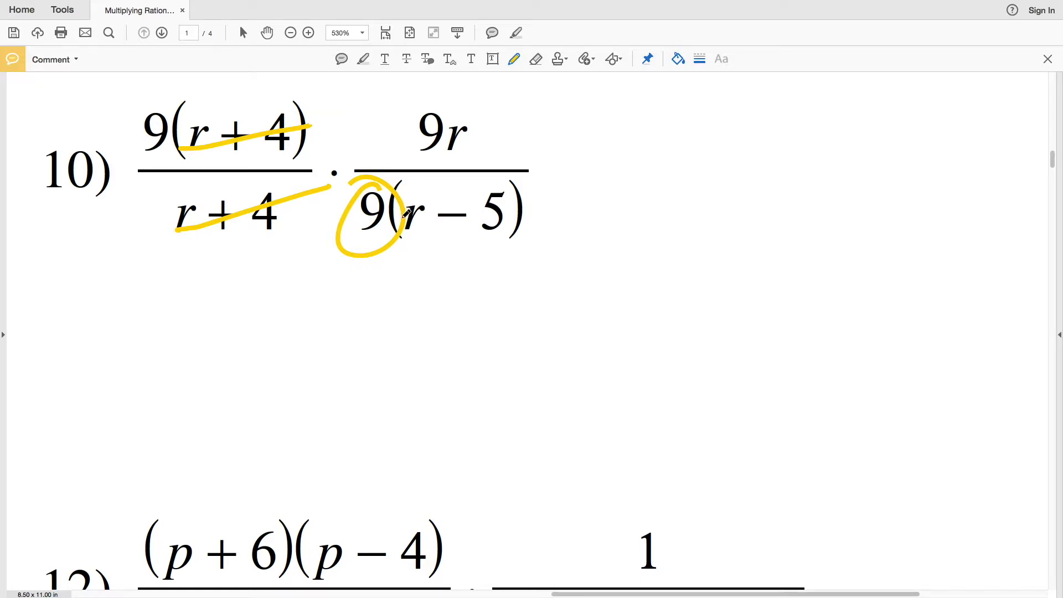
{"action": "key", "text": "super+z"}
{"action": "left_click_drag", "start_coordinate": [121, 157], "coordinate": [178, 104]}
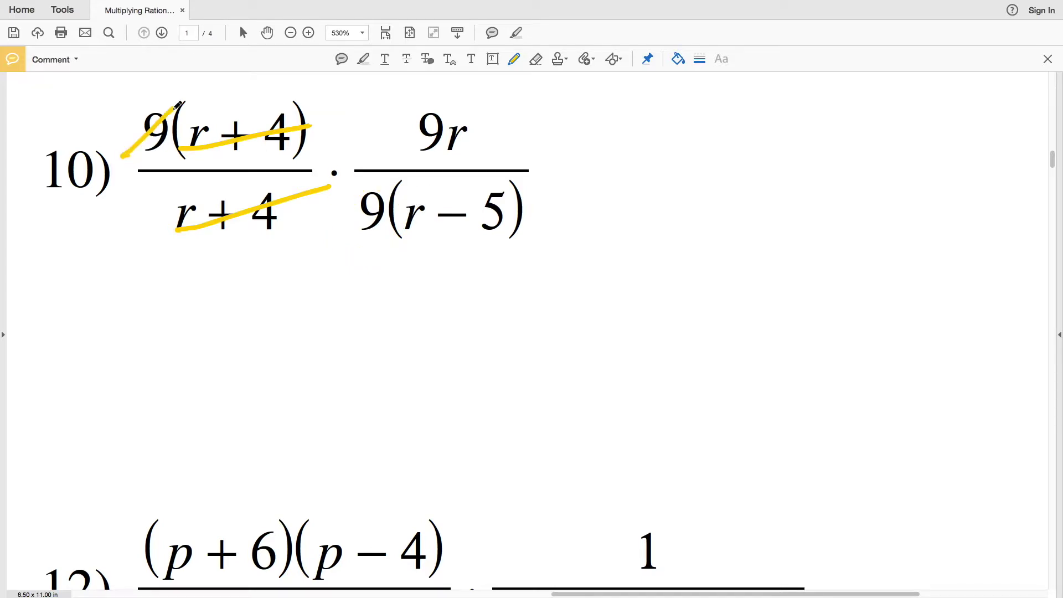
{"action": "left_click_drag", "start_coordinate": [349, 232], "coordinate": [393, 183]}
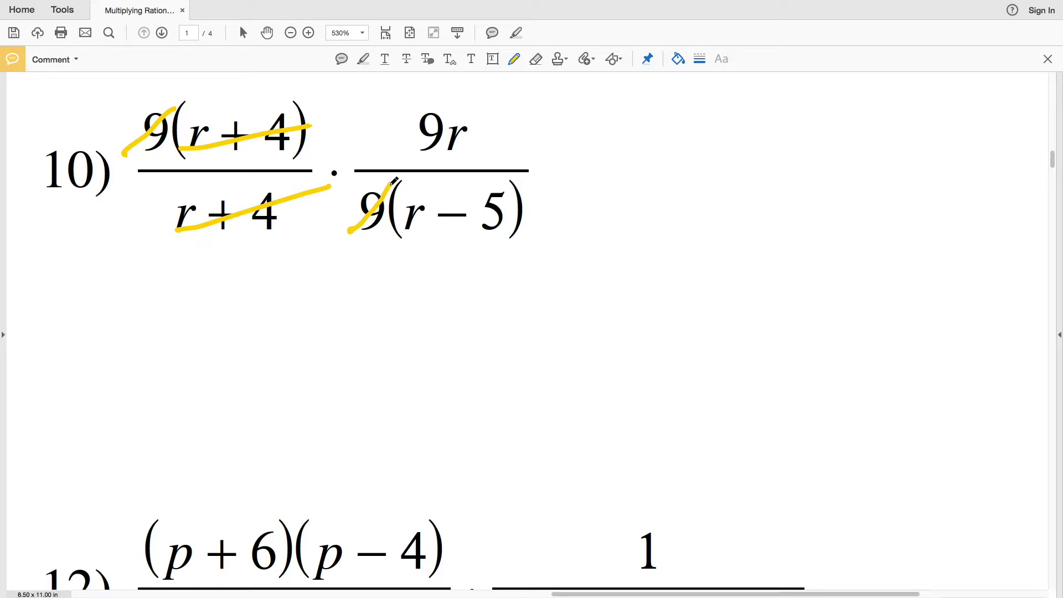
Step: In blue, circle 9r and (r − 5), and write = 9r/(r−5) beside problem 10
{"action": "left_click", "coordinate": [679, 63]}
{"action": "left_click", "coordinate": [673, 109]}
{"action": "mouse_move", "coordinate": [451, 103]}
{"action": "left_mouse_down"}
{"action": "mouse_move", "coordinate": [403, 132]}
{"action": "mouse_move", "coordinate": [450, 102]}
{"action": "left_mouse_up"}
{"action": "left_click_drag", "start_coordinate": [560, 162], "coordinate": [581, 159]}
{"action": "left_click_drag", "start_coordinate": [558, 174], "coordinate": [582, 171]}
{"action": "left_click_drag", "start_coordinate": [653, 109], "coordinate": [661, 145]}
{"action": "left_click_drag", "start_coordinate": [667, 143], "coordinate": [685, 120]}
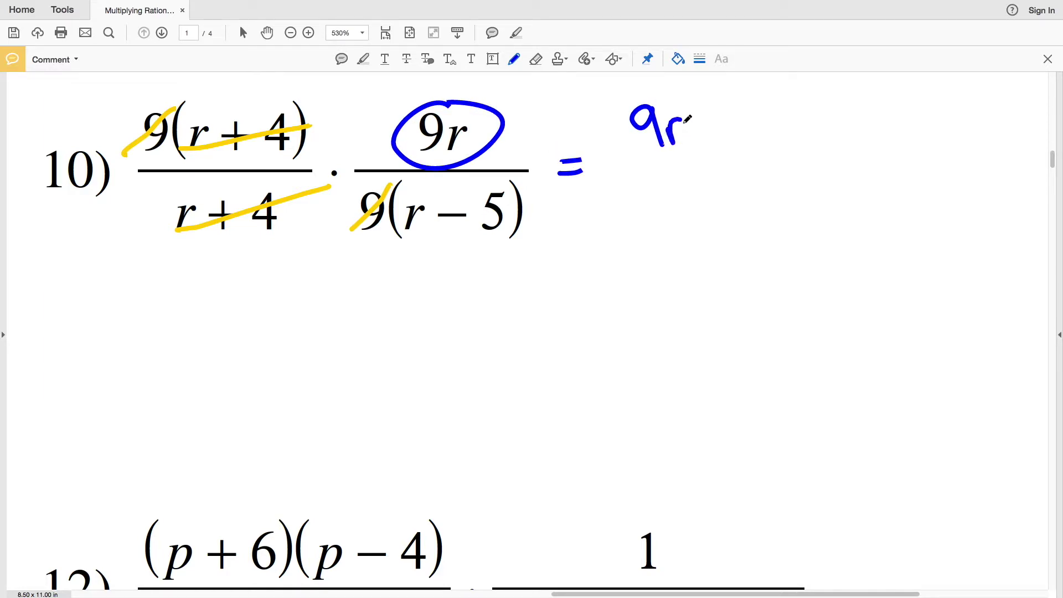
{"action": "left_click_drag", "start_coordinate": [608, 159], "coordinate": [716, 151]}
{"action": "mouse_move", "coordinate": [500, 185]}
{"action": "left_mouse_down"}
{"action": "mouse_move", "coordinate": [440, 177]}
{"action": "mouse_move", "coordinate": [463, 245]}
{"action": "mouse_move", "coordinate": [518, 183]}
{"action": "mouse_move", "coordinate": [457, 188]}
{"action": "left_mouse_up"}
{"action": "mouse_move", "coordinate": [635, 187]}
{"action": "left_mouse_down"}
{"action": "mouse_move", "coordinate": [633, 209]}
{"action": "mouse_move", "coordinate": [651, 189]}
{"action": "left_mouse_up"}
{"action": "mouse_move", "coordinate": [659, 195]}
{"action": "left_mouse_down"}
{"action": "mouse_move", "coordinate": [685, 204]}
{"action": "mouse_move", "coordinate": [712, 171]}
{"action": "left_mouse_up"}
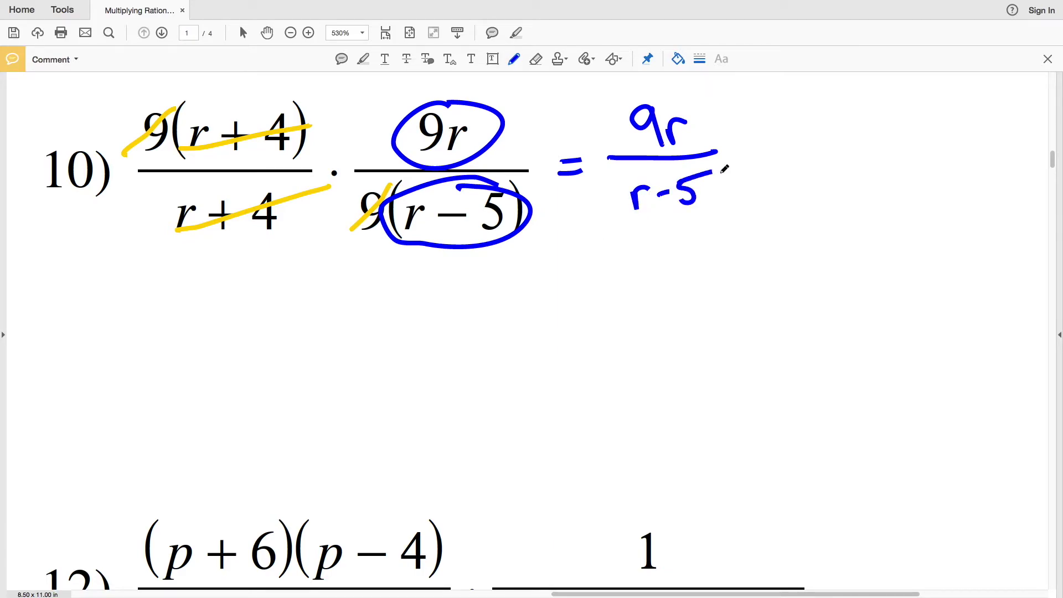
Step: Draw a red box around the answer 9r/(r−5)
{"action": "left_click", "coordinate": [679, 59]}
{"action": "left_click", "coordinate": [625, 134]}
{"action": "left_click", "coordinate": [679, 59]}
{"action": "mouse_move", "coordinate": [603, 102]}
{"action": "left_mouse_down"}
{"action": "mouse_move", "coordinate": [604, 224]}
{"action": "mouse_move", "coordinate": [759, 211]}
{"action": "mouse_move", "coordinate": [732, 89]}
{"action": "mouse_move", "coordinate": [602, 101]}
{"action": "left_mouse_up"}
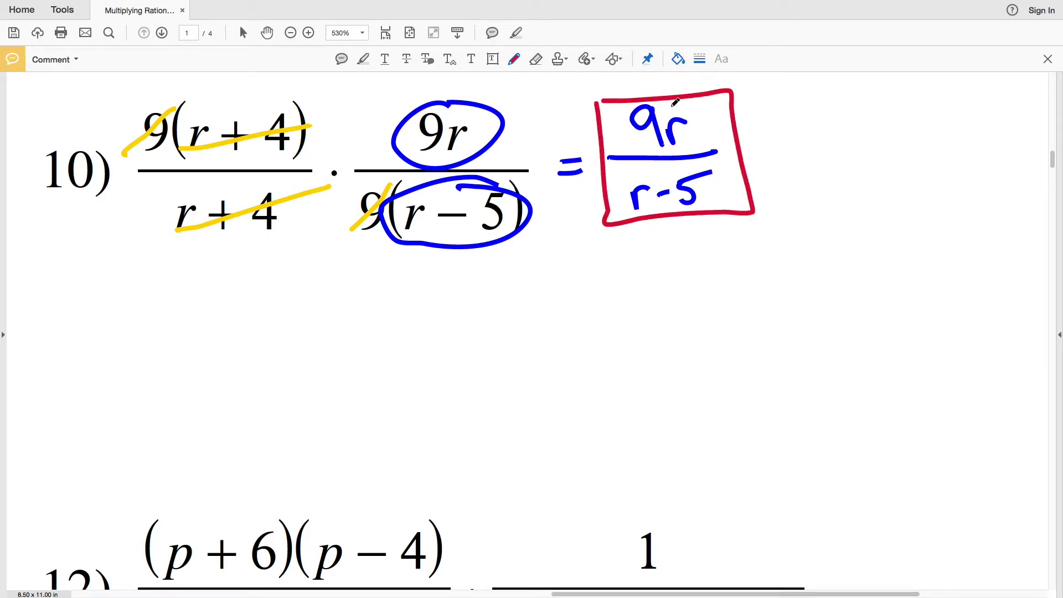
Step: Scroll to problem 11 and strike out the 8 and (m + 1) in numerator and denominator in yellow
{"action": "scroll", "coordinate": [666, 157], "scroll_direction": "down", "scroll_amount": 10}
{"action": "scroll", "coordinate": [666, 156], "scroll_direction": "left", "scroll_amount": 10}
{"action": "left_click", "coordinate": [679, 60]}
{"action": "left_click", "coordinate": [639, 108]}
{"action": "left_click", "coordinate": [679, 61]}
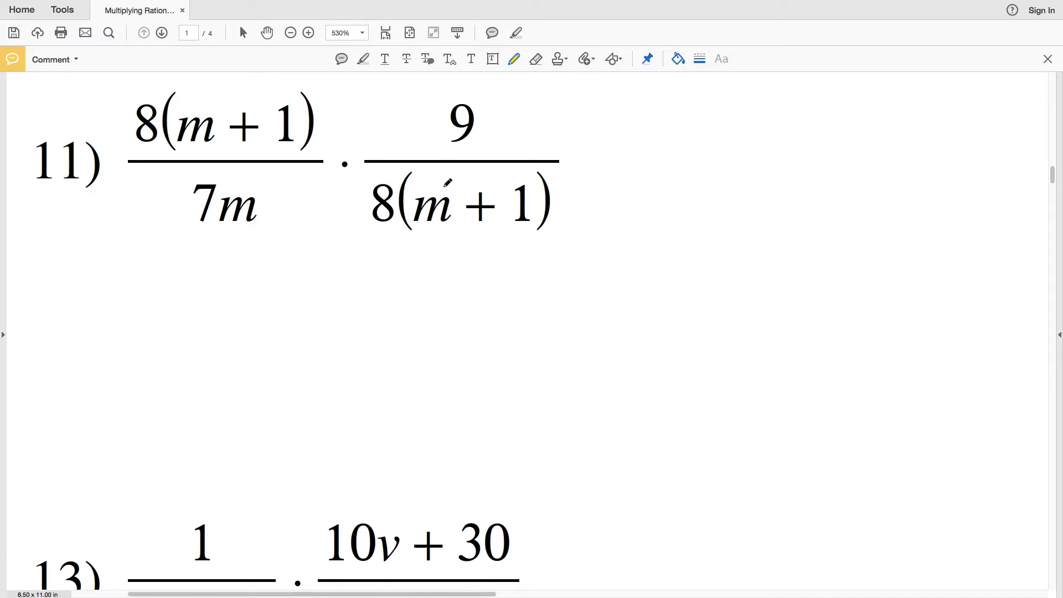
{"action": "mouse_move", "coordinate": [270, 93]}
{"action": "left_mouse_down"}
{"action": "mouse_move", "coordinate": [154, 82]}
{"action": "mouse_move", "coordinate": [299, 154]}
{"action": "mouse_move", "coordinate": [232, 84]}
{"action": "left_mouse_up"}
{"action": "mouse_move", "coordinate": [509, 173]}
{"action": "left_mouse_down"}
{"action": "mouse_move", "coordinate": [457, 163]}
{"action": "mouse_move", "coordinate": [470, 238]}
{"action": "mouse_move", "coordinate": [515, 188]}
{"action": "left_mouse_up"}
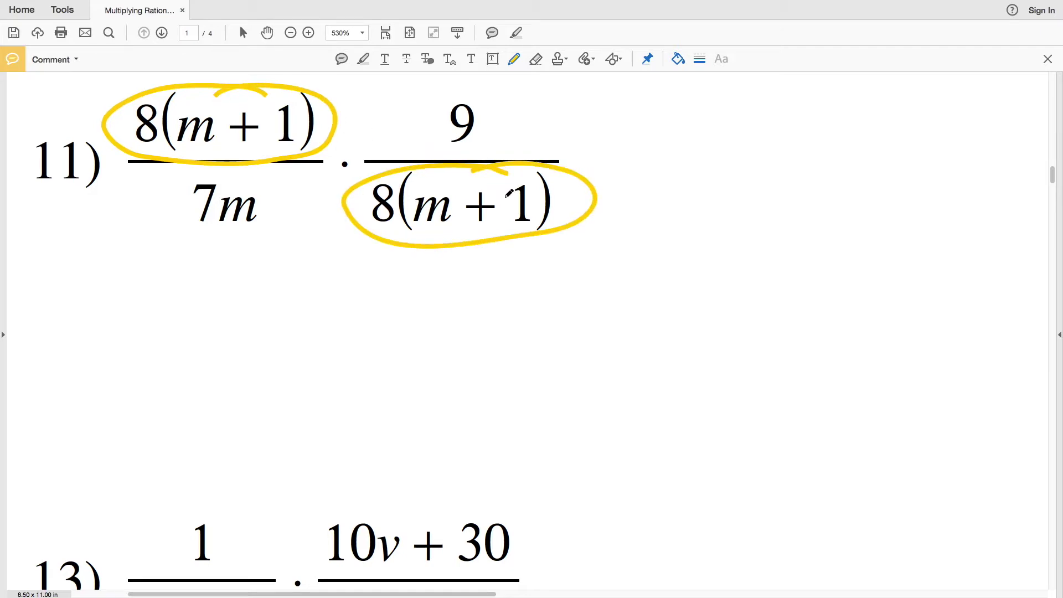
{"action": "key", "text": "super+z"}
{"action": "key", "text": "super+z"}
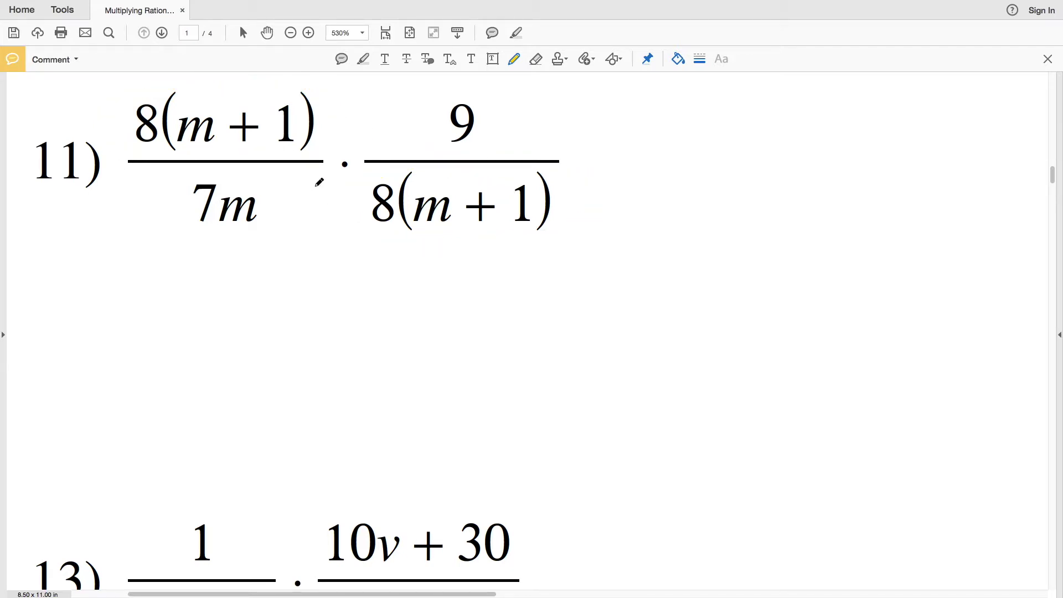
{"action": "left_click_drag", "start_coordinate": [123, 144], "coordinate": [191, 87]}
{"action": "left_click_drag", "start_coordinate": [372, 220], "coordinate": [410, 185]}
{"action": "left_click_drag", "start_coordinate": [172, 146], "coordinate": [335, 95]}
{"action": "left_click_drag", "start_coordinate": [407, 230], "coordinate": [594, 177]}
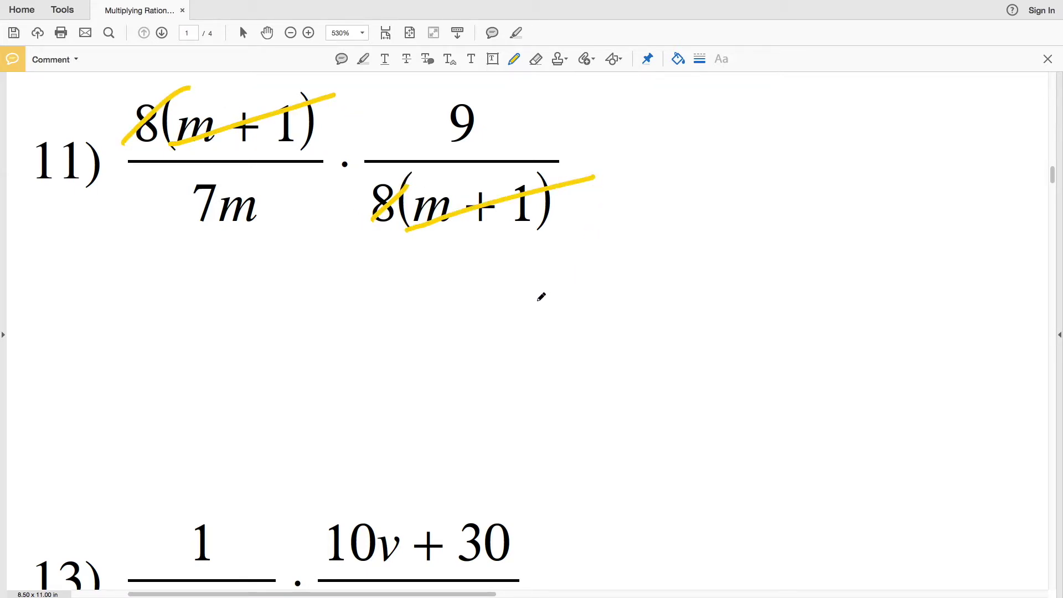
Step: In blue, circle 9 and 7m, write = 9/7m, and strike through both 8(m + 1) factors
{"action": "left_click", "coordinate": [685, 62]}
{"action": "left_click", "coordinate": [671, 107]}
{"action": "mouse_move", "coordinate": [447, 99]}
{"action": "left_mouse_down"}
{"action": "mouse_move", "coordinate": [472, 92]}
{"action": "mouse_move", "coordinate": [451, 95]}
{"action": "left_mouse_up"}
{"action": "left_click_drag", "start_coordinate": [612, 160], "coordinate": [632, 158]}
{"action": "left_click_drag", "start_coordinate": [614, 168], "coordinate": [632, 165]}
{"action": "mouse_move", "coordinate": [693, 102]}
{"action": "left_mouse_down"}
{"action": "mouse_move", "coordinate": [702, 136]}
{"action": "mouse_move", "coordinate": [734, 144]}
{"action": "left_mouse_up"}
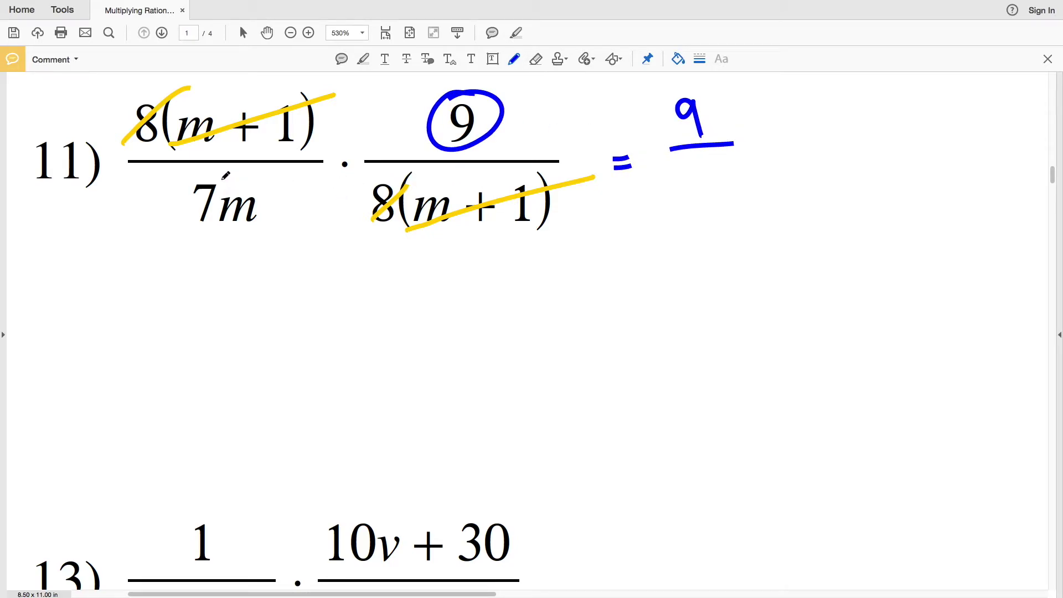
{"action": "left_click_drag", "start_coordinate": [225, 175], "coordinate": [181, 190]}
{"action": "mouse_move", "coordinate": [666, 164]}
{"action": "left_mouse_down"}
{"action": "mouse_move", "coordinate": [685, 200]}
{"action": "mouse_move", "coordinate": [715, 190]}
{"action": "mouse_move", "coordinate": [725, 200]}
{"action": "left_mouse_up"}
{"action": "left_click_drag", "start_coordinate": [115, 146], "coordinate": [284, 104]}
{"action": "left_click_drag", "start_coordinate": [365, 217], "coordinate": [555, 190]}
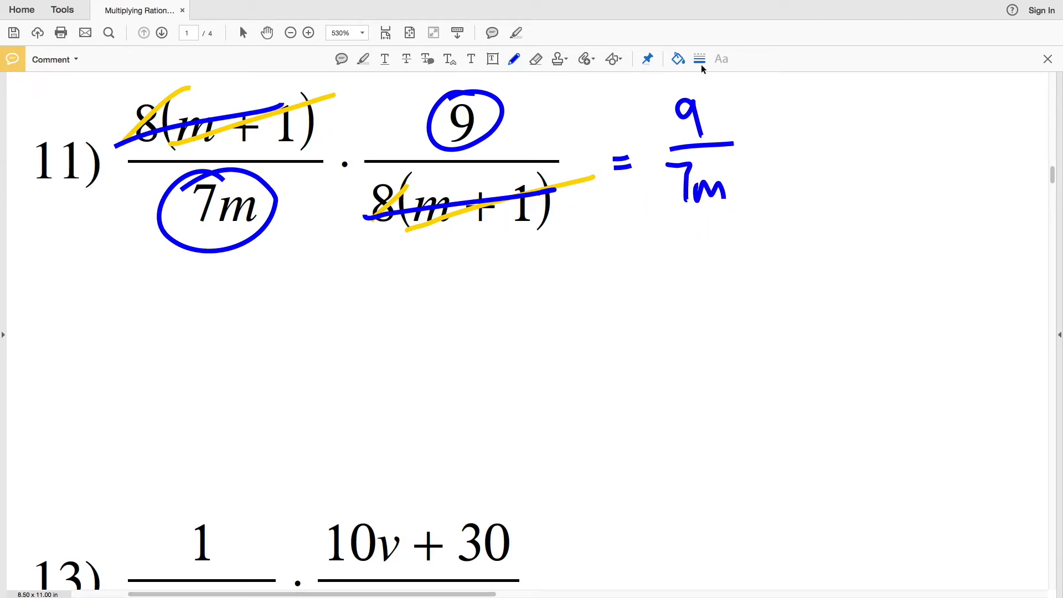
Step: Draw a red box around the answer 9/7m
{"action": "left_click", "coordinate": [682, 62]}
{"action": "left_click", "coordinate": [637, 127]}
{"action": "left_click", "coordinate": [677, 57]}
{"action": "mouse_move", "coordinate": [649, 98]}
{"action": "left_mouse_down"}
{"action": "mouse_move", "coordinate": [646, 137]}
{"action": "mouse_move", "coordinate": [784, 221]}
{"action": "mouse_move", "coordinate": [682, 85]}
{"action": "mouse_move", "coordinate": [625, 93]}
{"action": "left_mouse_up"}
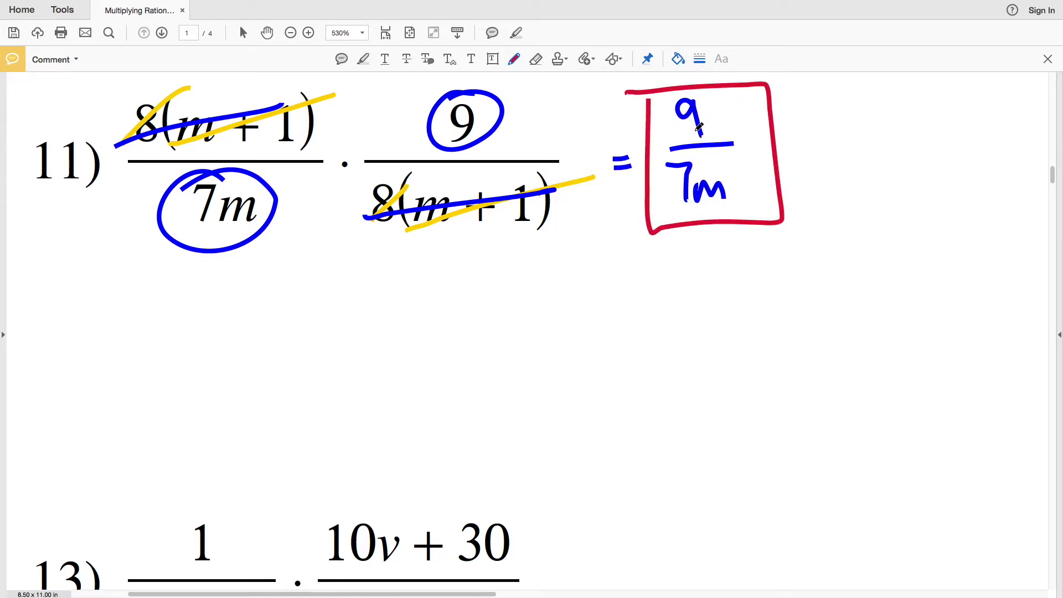
{"action": "scroll", "coordinate": [788, 172], "scroll_direction": "right", "scroll_amount": 15}
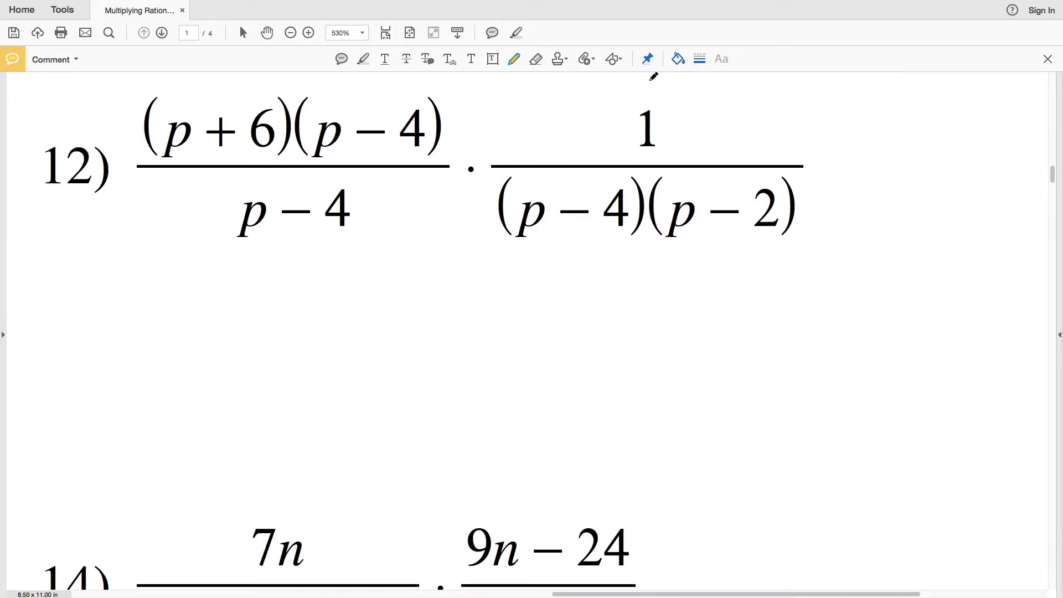
Step: Strike out the numerator and denominator (p − 4) factors of problem 12 in yellow
{"action": "mouse_move", "coordinate": [366, 97]}
{"action": "left_mouse_down"}
{"action": "mouse_move", "coordinate": [302, 119]}
{"action": "mouse_move", "coordinate": [442, 145]}
{"action": "mouse_move", "coordinate": [369, 83]}
{"action": "mouse_move", "coordinate": [360, 100]}
{"action": "left_mouse_up"}
{"action": "mouse_move", "coordinate": [333, 184]}
{"action": "left_mouse_down"}
{"action": "mouse_move", "coordinate": [313, 176]}
{"action": "mouse_move", "coordinate": [380, 193]}
{"action": "mouse_move", "coordinate": [334, 182]}
{"action": "left_mouse_up"}
{"action": "mouse_move", "coordinate": [599, 180]}
{"action": "left_mouse_down"}
{"action": "mouse_move", "coordinate": [487, 228]}
{"action": "mouse_move", "coordinate": [600, 178]}
{"action": "left_mouse_up"}
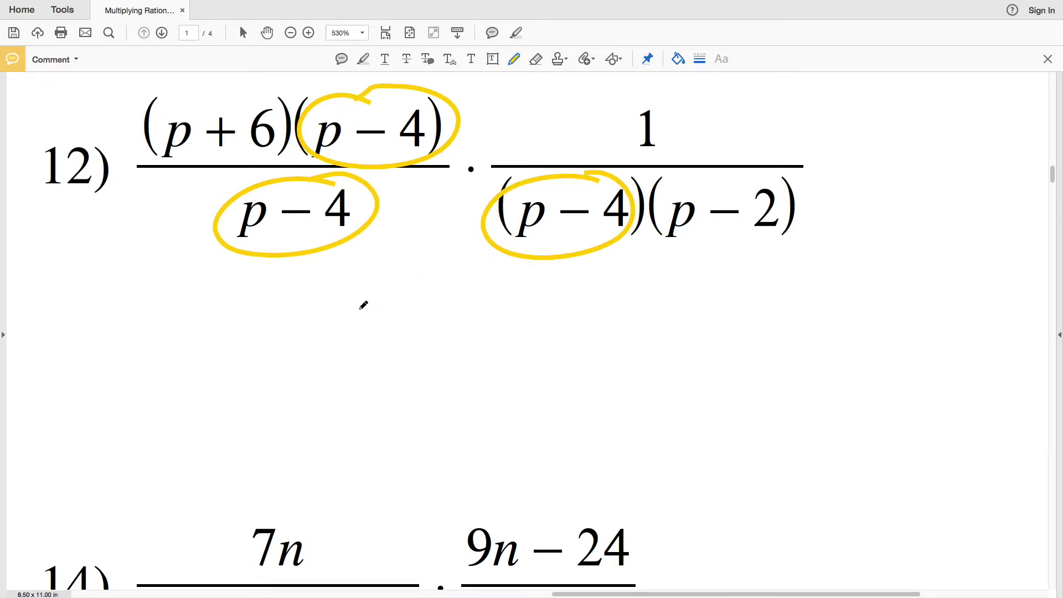
{"action": "key", "text": "super+z"}
{"action": "key", "text": "super+z"}
{"action": "key", "text": "super+z"}
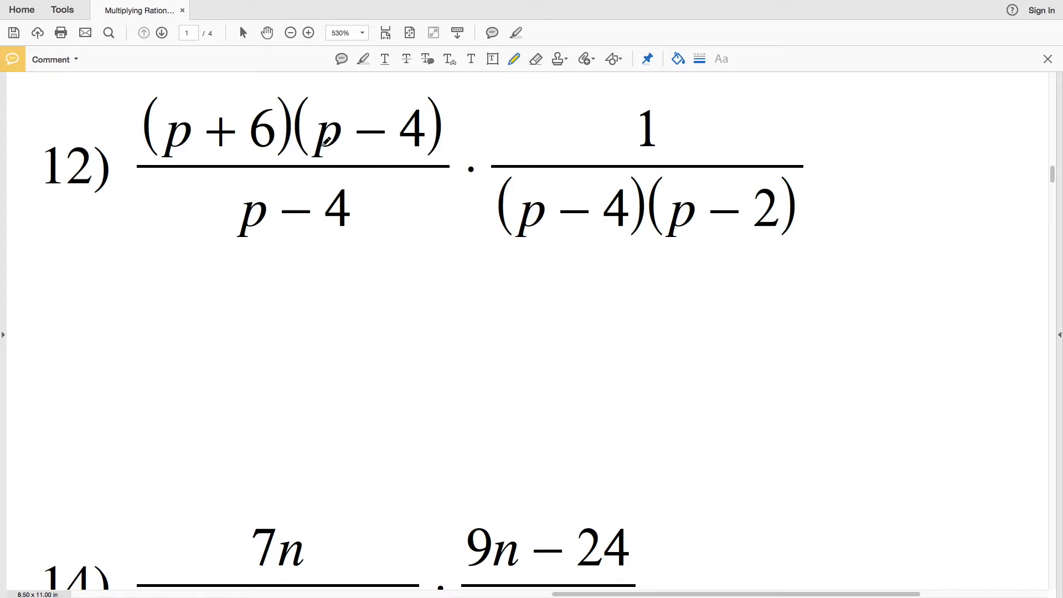
{"action": "left_click_drag", "start_coordinate": [307, 153], "coordinate": [508, 101]}
{"action": "left_click_drag", "start_coordinate": [226, 231], "coordinate": [414, 186]}
Step: In blue, mark (p + 6) and the 1, then write the numerator p+6 over a fraction bar
{"action": "left_click", "coordinate": [677, 59]}
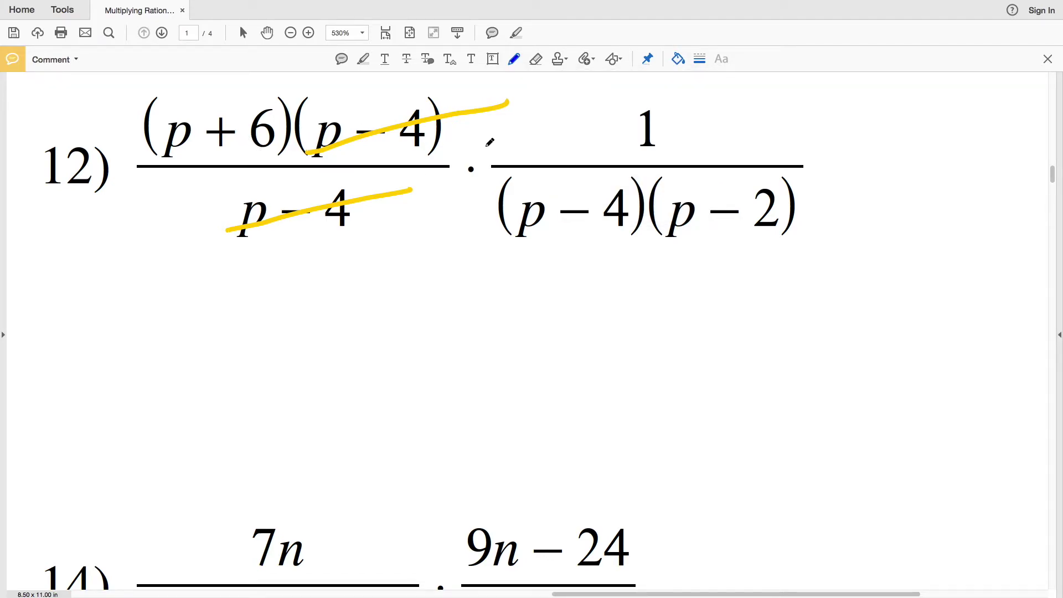
{"action": "mouse_move", "coordinate": [221, 104]}
{"action": "left_mouse_down"}
{"action": "mouse_move", "coordinate": [140, 111]}
{"action": "mouse_move", "coordinate": [163, 158]}
{"action": "mouse_move", "coordinate": [274, 157]}
{"action": "mouse_move", "coordinate": [214, 104]}
{"action": "left_mouse_up"}
{"action": "mouse_move", "coordinate": [664, 101]}
{"action": "left_mouse_down"}
{"action": "mouse_move", "coordinate": [599, 128]}
{"action": "mouse_move", "coordinate": [659, 153]}
{"action": "mouse_move", "coordinate": [636, 103]}
{"action": "left_mouse_up"}
{"action": "mouse_move", "coordinate": [331, 309]}
{"action": "left_mouse_down"}
{"action": "mouse_move", "coordinate": [332, 335]}
{"action": "mouse_move", "coordinate": [332, 323]}
{"action": "mouse_move", "coordinate": [379, 303]}
{"action": "left_mouse_up"}
{"action": "left_click_drag", "start_coordinate": [371, 297], "coordinate": [370, 312]}
{"action": "left_click_drag", "start_coordinate": [399, 285], "coordinate": [391, 314]}
{"action": "left_click_drag", "start_coordinate": [297, 342], "coordinate": [448, 328]}
{"action": "mouse_move", "coordinate": [770, 179]}
{"action": "left_mouse_down"}
{"action": "mouse_move", "coordinate": [741, 168]}
{"action": "mouse_move", "coordinate": [479, 171]}
{"action": "mouse_move", "coordinate": [708, 248]}
{"action": "mouse_move", "coordinate": [762, 184]}
{"action": "left_mouse_up"}
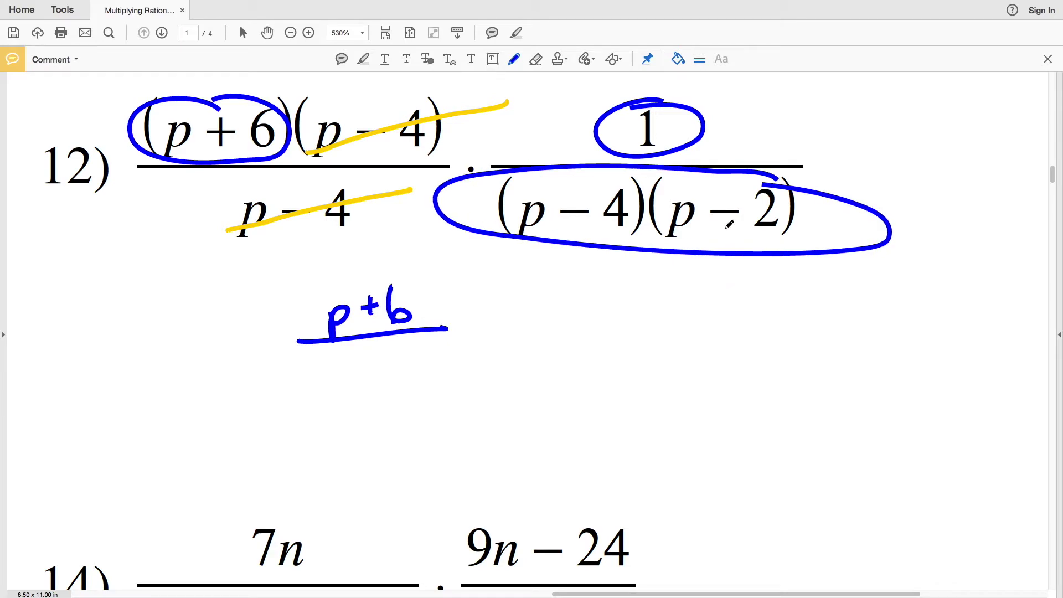
Step: Write the denominator (p-4)(p-2) under the fraction bar in blue
{"action": "left_click_drag", "start_coordinate": [275, 385], "coordinate": [277, 398]}
{"action": "left_click_drag", "start_coordinate": [299, 388], "coordinate": [314, 386]}
{"action": "left_click_drag", "start_coordinate": [323, 366], "coordinate": [339, 385]}
{"action": "left_click_drag", "start_coordinate": [335, 368], "coordinate": [336, 404]}
{"action": "left_click_drag", "start_coordinate": [333, 349], "coordinate": [352, 412]}
{"action": "left_click_drag", "start_coordinate": [270, 365], "coordinate": [283, 436]}
{"action": "left_click_drag", "start_coordinate": [377, 350], "coordinate": [374, 407]}
{"action": "left_click_drag", "start_coordinate": [382, 370], "coordinate": [382, 404]}
{"action": "left_click_drag", "start_coordinate": [382, 374], "coordinate": [392, 382]}
{"action": "mouse_move", "coordinate": [399, 372]}
{"action": "left_mouse_down"}
{"action": "mouse_move", "coordinate": [420, 360]}
{"action": "mouse_move", "coordinate": [446, 375]}
{"action": "left_mouse_up"}
{"action": "left_click_drag", "start_coordinate": [435, 342], "coordinate": [454, 405]}
Step: Draw a red box around problem 12's answer (p+6)/((p-4)(p-2))
{"action": "left_click", "coordinate": [677, 58]}
{"action": "left_click", "coordinate": [627, 84]}
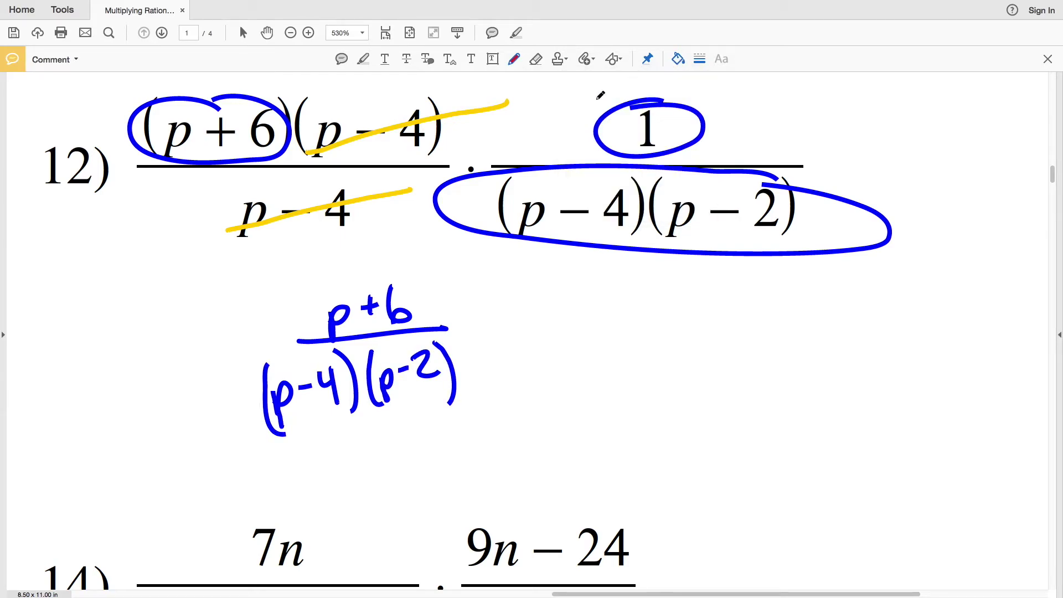
{"action": "mouse_move", "coordinate": [235, 298]}
{"action": "left_mouse_down"}
{"action": "mouse_move", "coordinate": [238, 422]}
{"action": "mouse_move", "coordinate": [356, 426]}
{"action": "mouse_move", "coordinate": [481, 293]}
{"action": "mouse_move", "coordinate": [396, 272]}
{"action": "mouse_move", "coordinate": [244, 284]}
{"action": "left_mouse_up"}
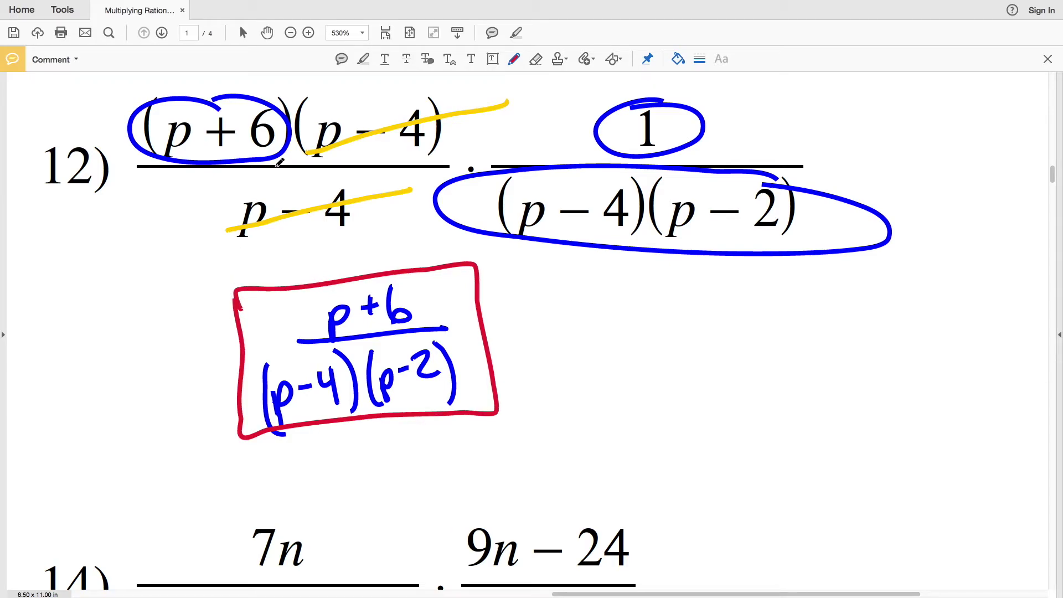
{"action": "scroll", "coordinate": [342, 321], "scroll_direction": "left", "scroll_amount": 15}
{"action": "scroll", "coordinate": [342, 321], "scroll_direction": "down", "scroll_amount": 5}
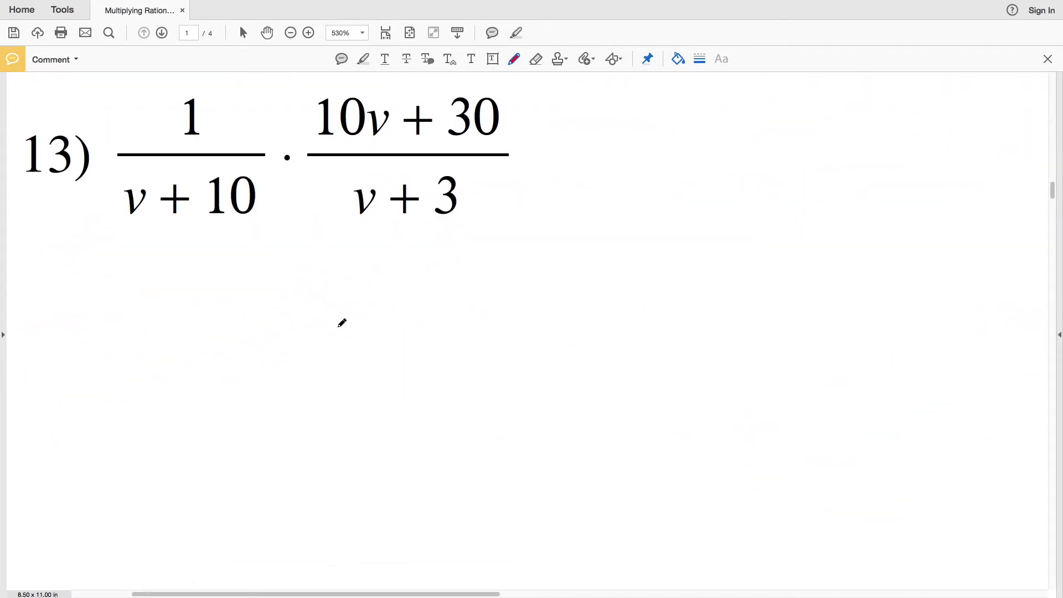
Step: In blue, write = 10v+30 over a fraction bar after problem 13
{"action": "left_click", "coordinate": [678, 59]}
{"action": "left_click", "coordinate": [671, 109]}
{"action": "left_click_drag", "start_coordinate": [539, 151], "coordinate": [549, 160]}
{"action": "mouse_move", "coordinate": [615, 105]}
{"action": "left_mouse_down"}
{"action": "mouse_move", "coordinate": [612, 135]}
{"action": "mouse_move", "coordinate": [630, 110]}
{"action": "mouse_move", "coordinate": [695, 114]}
{"action": "left_mouse_up"}
{"action": "mouse_move", "coordinate": [689, 108]}
{"action": "left_mouse_down"}
{"action": "mouse_move", "coordinate": [690, 128]}
{"action": "mouse_move", "coordinate": [709, 131]}
{"action": "mouse_move", "coordinate": [740, 105]}
{"action": "left_mouse_up"}
{"action": "left_click_drag", "start_coordinate": [580, 149], "coordinate": [780, 145]}
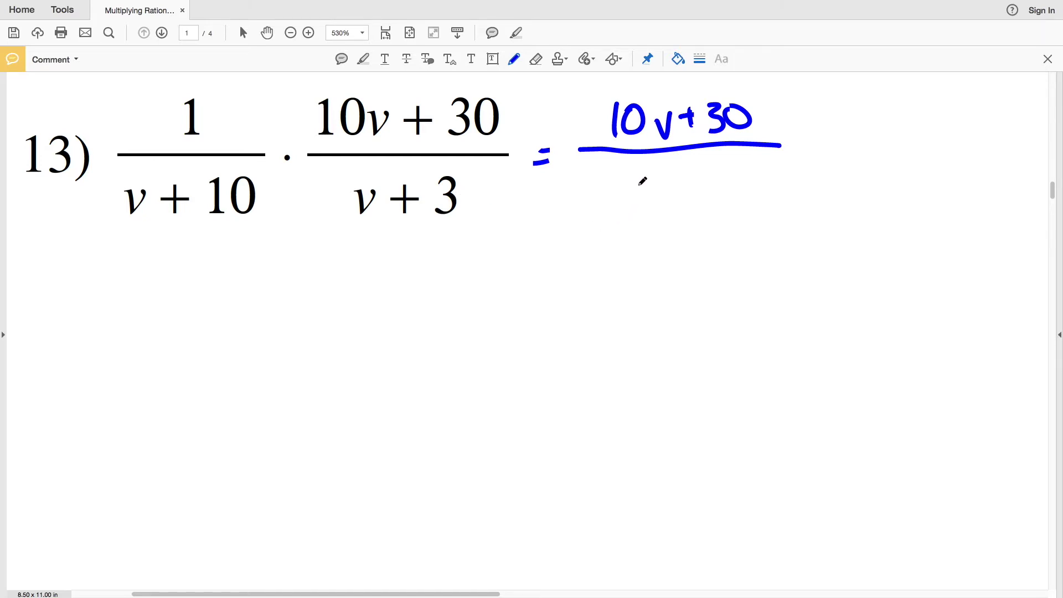
Step: Write the denominator (v+10)(v+3) under the fraction bar
{"action": "mouse_move", "coordinate": [581, 164]}
{"action": "left_mouse_down"}
{"action": "mouse_move", "coordinate": [582, 210]}
{"action": "mouse_move", "coordinate": [597, 181]}
{"action": "left_mouse_up"}
{"action": "mouse_move", "coordinate": [602, 186]}
{"action": "left_mouse_down"}
{"action": "mouse_move", "coordinate": [617, 183]}
{"action": "mouse_move", "coordinate": [609, 196]}
{"action": "left_mouse_up"}
{"action": "mouse_move", "coordinate": [623, 170]}
{"action": "left_mouse_down"}
{"action": "mouse_move", "coordinate": [622, 198]}
{"action": "mouse_move", "coordinate": [642, 175]}
{"action": "mouse_move", "coordinate": [653, 210]}
{"action": "left_mouse_up"}
{"action": "left_click_drag", "start_coordinate": [677, 163], "coordinate": [673, 211]}
{"action": "mouse_move", "coordinate": [679, 183]}
{"action": "left_mouse_down"}
{"action": "mouse_move", "coordinate": [715, 176]}
{"action": "mouse_move", "coordinate": [708, 187]}
{"action": "left_mouse_up"}
{"action": "mouse_move", "coordinate": [720, 168]}
{"action": "left_mouse_down"}
{"action": "mouse_move", "coordinate": [729, 176]}
{"action": "mouse_move", "coordinate": [719, 195]}
{"action": "left_mouse_up"}
{"action": "mouse_move", "coordinate": [731, 156]}
{"action": "left_mouse_down"}
{"action": "mouse_move", "coordinate": [747, 173]}
{"action": "mouse_move", "coordinate": [741, 210]}
{"action": "left_mouse_up"}
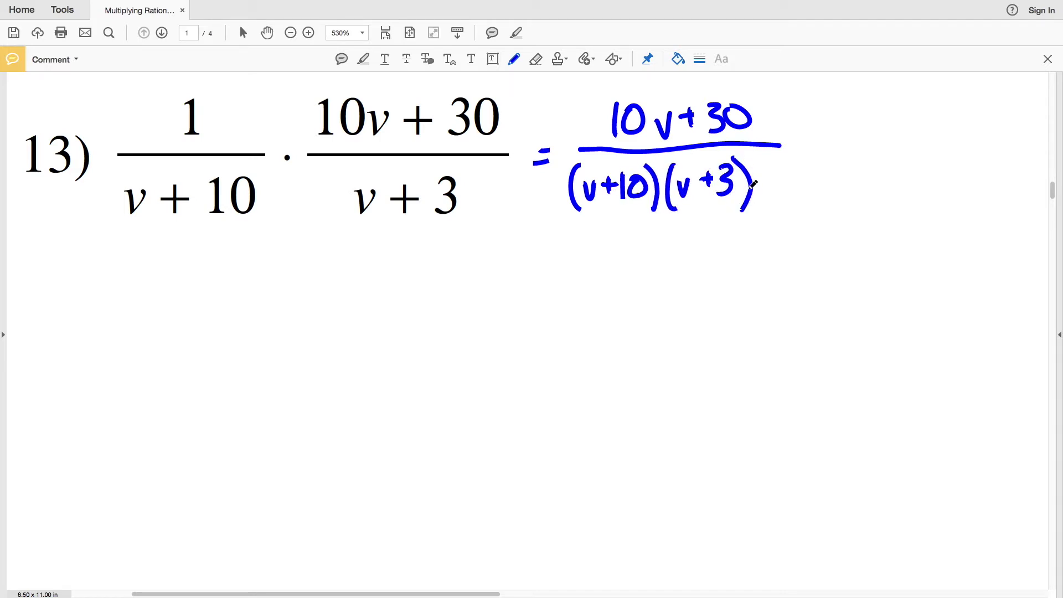
Step: Circle the numerator 10v+30 in yellow
{"action": "left_click", "coordinate": [678, 59]}
{"action": "left_click", "coordinate": [648, 109]}
{"action": "mouse_move", "coordinate": [695, 92]}
{"action": "left_mouse_down"}
{"action": "mouse_move", "coordinate": [654, 87]}
{"action": "mouse_move", "coordinate": [596, 106]}
{"action": "mouse_move", "coordinate": [600, 143]}
{"action": "mouse_move", "coordinate": [662, 148]}
{"action": "mouse_move", "coordinate": [737, 135]}
{"action": "mouse_move", "coordinate": [771, 107]}
{"action": "mouse_move", "coordinate": [664, 87]}
{"action": "left_mouse_up"}
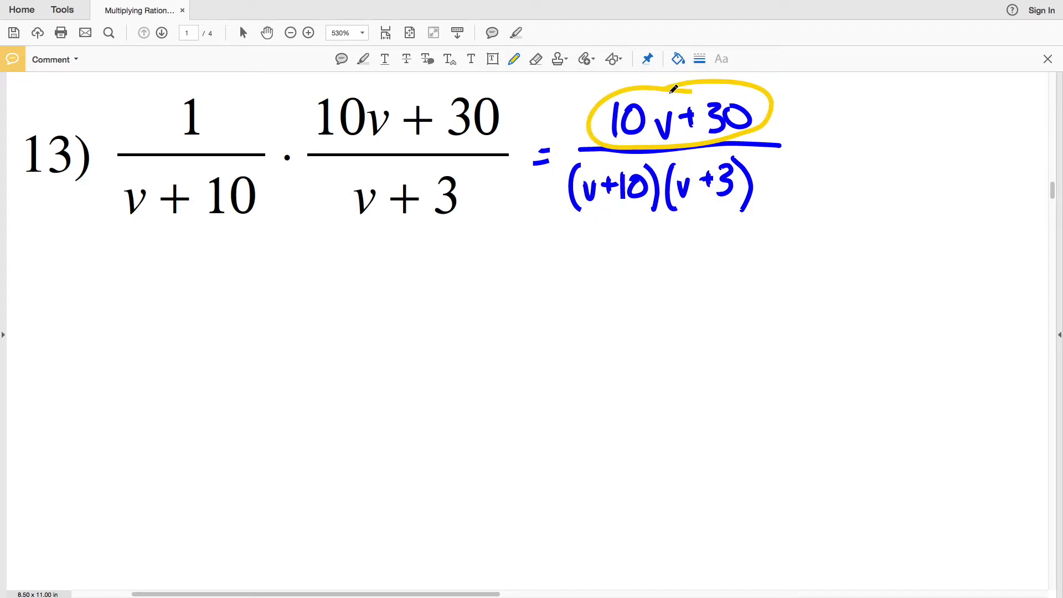
Step: Write = 10(v+3) in blue below problem 13
{"action": "left_click", "coordinate": [678, 59]}
{"action": "left_click", "coordinate": [672, 109]}
{"action": "left_click_drag", "start_coordinate": [155, 343], "coordinate": [171, 343]}
{"action": "left_click_drag", "start_coordinate": [158, 355], "coordinate": [178, 350]}
{"action": "mouse_move", "coordinate": [209, 295]}
{"action": "left_mouse_down"}
{"action": "mouse_move", "coordinate": [207, 328]}
{"action": "mouse_move", "coordinate": [228, 308]}
{"action": "mouse_move", "coordinate": [270, 340]}
{"action": "left_mouse_up"}
{"action": "left_click_drag", "start_coordinate": [270, 301], "coordinate": [304, 313]}
{"action": "mouse_move", "coordinate": [294, 306]}
{"action": "left_mouse_down"}
{"action": "mouse_move", "coordinate": [321, 294]}
{"action": "mouse_move", "coordinate": [321, 317]}
{"action": "left_mouse_up"}
{"action": "left_click_drag", "start_coordinate": [335, 276], "coordinate": [345, 333]}
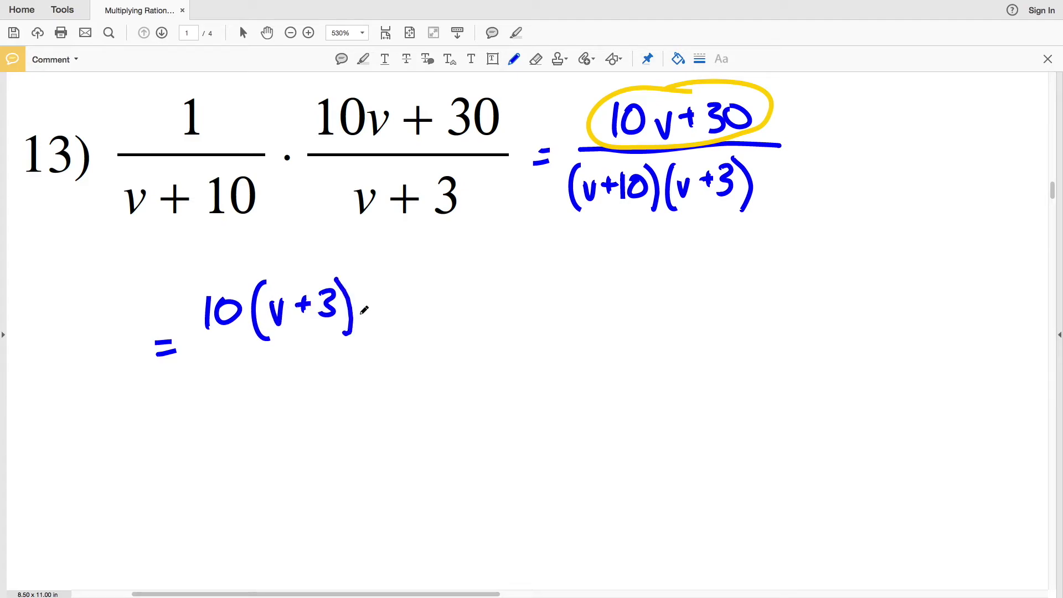
Step: Try yellow arrows and circles on 10(v+3), undo them, and return to blue ink
{"action": "left_click", "coordinate": [678, 59]}
{"action": "left_click", "coordinate": [678, 62]}
{"action": "mouse_move", "coordinate": [221, 295]}
{"action": "left_mouse_down"}
{"action": "mouse_move", "coordinate": [280, 268]}
{"action": "mouse_move", "coordinate": [277, 289]}
{"action": "mouse_move", "coordinate": [287, 277]}
{"action": "left_mouse_up"}
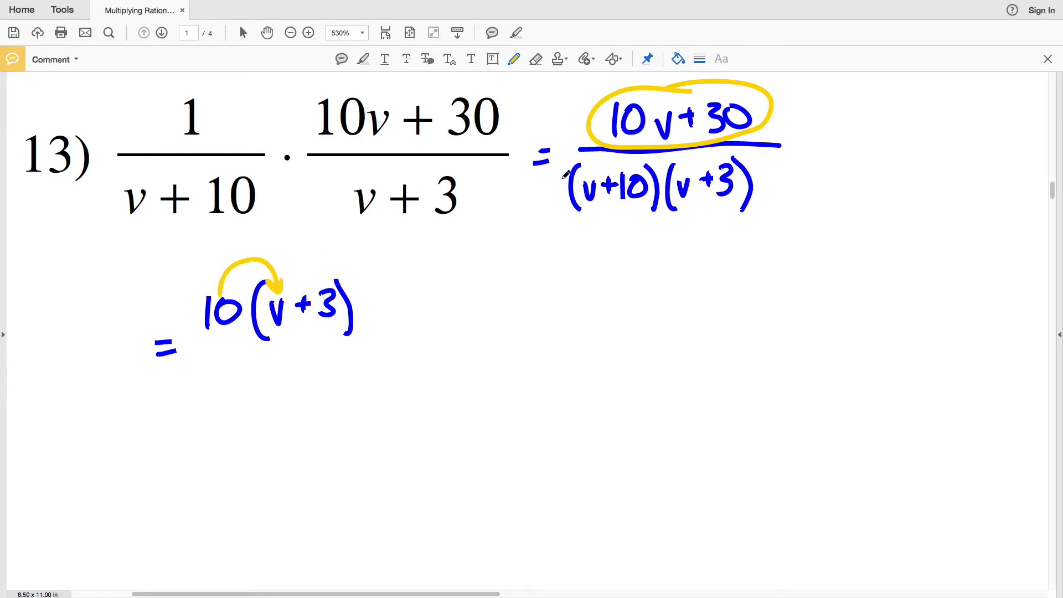
{"action": "mouse_move", "coordinate": [243, 259]}
{"action": "left_mouse_down"}
{"action": "mouse_move", "coordinate": [320, 254]}
{"action": "mouse_move", "coordinate": [333, 280]}
{"action": "left_mouse_up"}
{"action": "mouse_move", "coordinate": [710, 104]}
{"action": "left_mouse_down"}
{"action": "mouse_move", "coordinate": [737, 85]}
{"action": "mouse_move", "coordinate": [720, 89]}
{"action": "left_mouse_up"}
{"action": "key", "text": "super+z"}
{"action": "key", "text": "super+z"}
{"action": "key", "text": "super+z"}
{"action": "key", "text": "super+z"}
{"action": "key", "text": "super+z"}
{"action": "mouse_move", "coordinate": [299, 282]}
{"action": "left_mouse_down"}
{"action": "mouse_move", "coordinate": [321, 310]}
{"action": "mouse_move", "coordinate": [307, 283]}
{"action": "left_mouse_up"}
{"action": "key", "text": "super+z"}
{"action": "left_click", "coordinate": [677, 59]}
{"action": "left_click", "coordinate": [670, 111]}
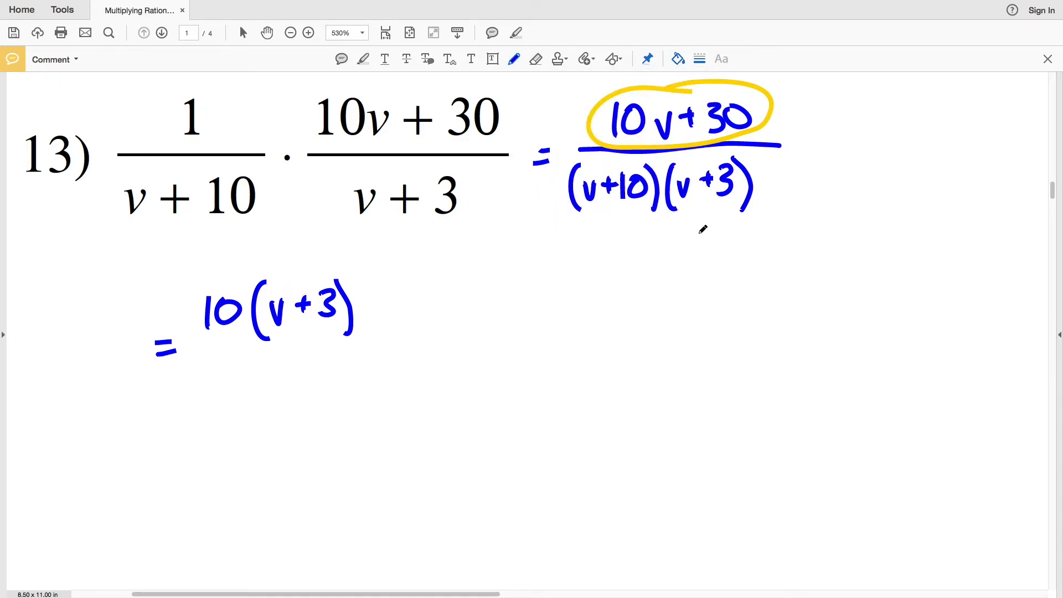
Step: Add a fraction bar under 10(v+3) and the denominator (v+10)(v+3)
{"action": "left_click_drag", "start_coordinate": [192, 340], "coordinate": [367, 337]}
{"action": "left_click_drag", "start_coordinate": [199, 359], "coordinate": [195, 408]}
{"action": "left_click_drag", "start_coordinate": [202, 381], "coordinate": [228, 380]}
{"action": "mouse_move", "coordinate": [224, 370]}
{"action": "left_mouse_down"}
{"action": "mouse_move", "coordinate": [225, 394]}
{"action": "mouse_move", "coordinate": [236, 396]}
{"action": "left_mouse_up"}
{"action": "mouse_move", "coordinate": [258, 363]}
{"action": "left_mouse_down"}
{"action": "mouse_move", "coordinate": [243, 382]}
{"action": "mouse_move", "coordinate": [259, 365]}
{"action": "left_mouse_up"}
{"action": "left_click_drag", "start_coordinate": [265, 358], "coordinate": [269, 409]}
{"action": "left_click_drag", "start_coordinate": [289, 355], "coordinate": [278, 401]}
{"action": "mouse_move", "coordinate": [291, 370]}
{"action": "left_mouse_down"}
{"action": "mouse_move", "coordinate": [299, 391]}
{"action": "mouse_move", "coordinate": [309, 367]}
{"action": "left_mouse_up"}
{"action": "mouse_move", "coordinate": [318, 366]}
{"action": "left_mouse_down"}
{"action": "mouse_move", "coordinate": [318, 389]}
{"action": "mouse_move", "coordinate": [328, 376]}
{"action": "left_mouse_up"}
{"action": "left_click_drag", "start_coordinate": [331, 361], "coordinate": [355, 402]}
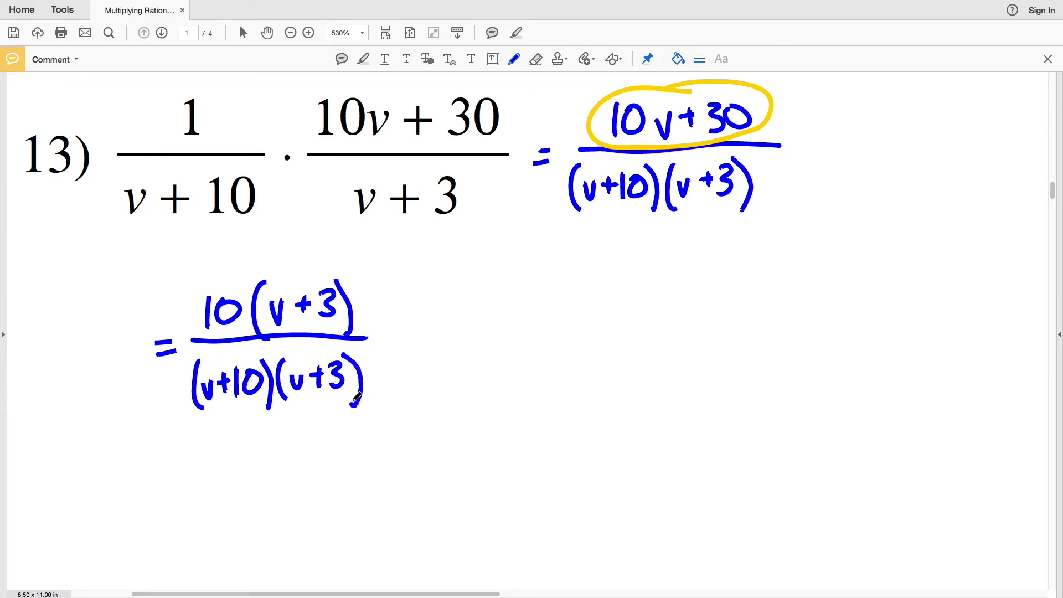
Step: Strike out the (v+3) factors in numerator and denominator in yellow
{"action": "mouse_move", "coordinate": [347, 289]}
{"action": "left_mouse_down"}
{"action": "mouse_move", "coordinate": [270, 320]}
{"action": "mouse_move", "coordinate": [331, 272]}
{"action": "left_mouse_up"}
{"action": "mouse_move", "coordinate": [344, 354]}
{"action": "left_mouse_down"}
{"action": "mouse_move", "coordinate": [280, 388]}
{"action": "mouse_move", "coordinate": [324, 351]}
{"action": "left_mouse_up"}
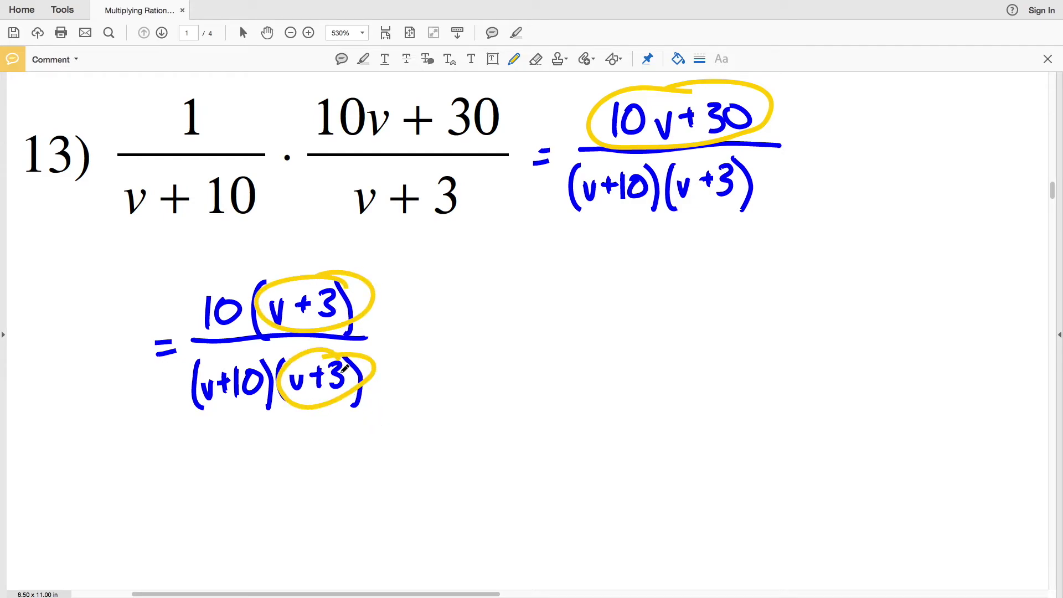
{"action": "key", "text": "ctrl+z"}
{"action": "key", "text": "ctrl+z"}
{"action": "left_click_drag", "start_coordinate": [265, 323], "coordinate": [355, 286]}
{"action": "mouse_move", "coordinate": [279, 393]}
{"action": "left_mouse_down"}
{"action": "mouse_move", "coordinate": [420, 332]}
{"action": "mouse_move", "coordinate": [421, 343]}
{"action": "left_mouse_up"}
Step: Write the simplified answer 10/(v+10) in blue and box it in red
{"action": "left_click", "coordinate": [678, 59]}
{"action": "left_click", "coordinate": [633, 127]}
{"action": "mouse_move", "coordinate": [500, 285]}
{"action": "left_mouse_down"}
{"action": "mouse_move", "coordinate": [500, 307]}
{"action": "mouse_move", "coordinate": [525, 285]}
{"action": "left_mouse_up"}
{"action": "left_click_drag", "start_coordinate": [470, 323], "coordinate": [581, 319]}
{"action": "left_click_drag", "start_coordinate": [479, 361], "coordinate": [515, 372]}
{"action": "mouse_move", "coordinate": [506, 367]}
{"action": "left_mouse_down"}
{"action": "mouse_move", "coordinate": [523, 364]}
{"action": "mouse_move", "coordinate": [535, 380]}
{"action": "mouse_move", "coordinate": [554, 352]}
{"action": "left_mouse_up"}
{"action": "mouse_move", "coordinate": [445, 270]}
{"action": "left_mouse_down"}
{"action": "mouse_move", "coordinate": [599, 378]}
{"action": "mouse_move", "coordinate": [568, 256]}
{"action": "mouse_move", "coordinate": [441, 271]}
{"action": "left_mouse_up"}
{"action": "mouse_move", "coordinate": [235, 281]}
{"action": "left_mouse_down"}
{"action": "mouse_move", "coordinate": [193, 321]}
{"action": "mouse_move", "coordinate": [243, 299]}
{"action": "left_mouse_up"}
{"action": "mouse_move", "coordinate": [227, 353]}
{"action": "left_mouse_down"}
{"action": "mouse_move", "coordinate": [208, 425]}
{"action": "mouse_move", "coordinate": [213, 352]}
{"action": "left_mouse_up"}
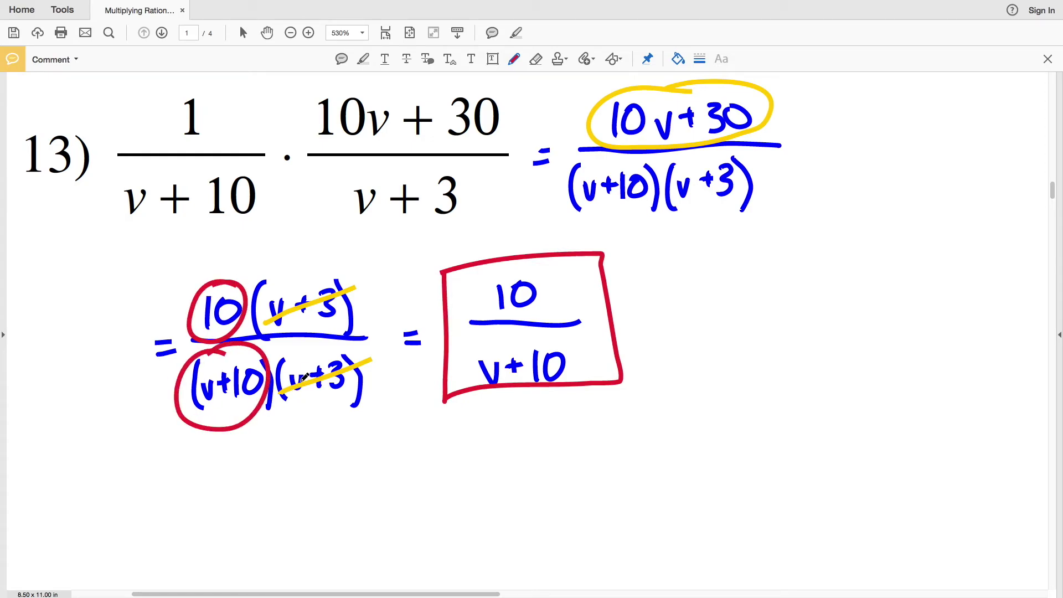
Step: Cross out the 7n in problem 14's numerator and denominator in yellow
{"action": "scroll", "coordinate": [493, 299], "scroll_direction": "right", "scroll_amount": 15}
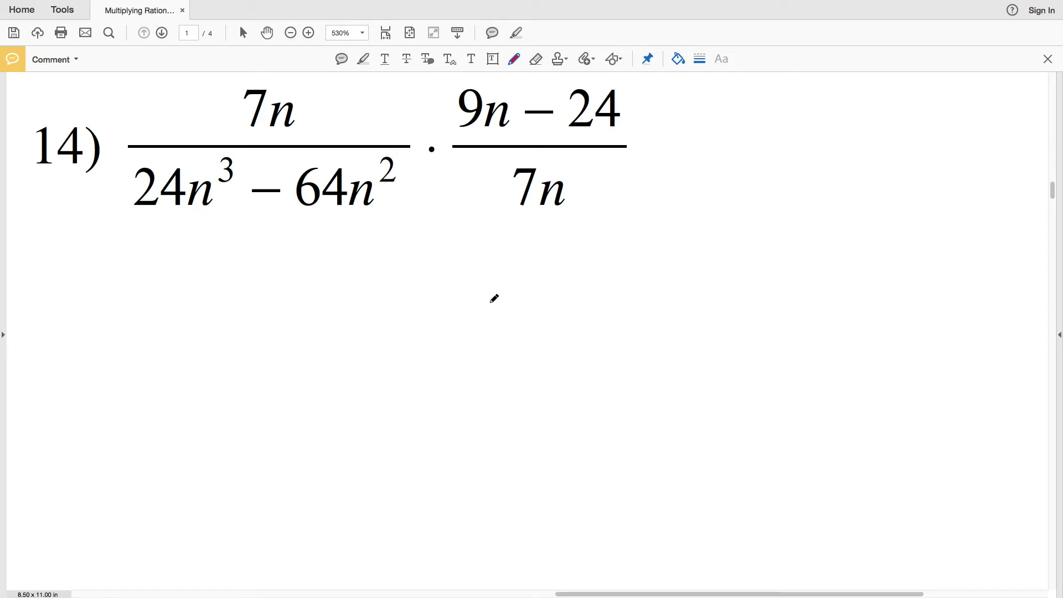
{"action": "left_click", "coordinate": [681, 65]}
{"action": "left_click", "coordinate": [624, 109]}
{"action": "left_click_drag", "start_coordinate": [272, 78], "coordinate": [252, 81]}
{"action": "mouse_move", "coordinate": [567, 163]}
{"action": "left_mouse_down"}
{"action": "mouse_move", "coordinate": [515, 177]}
{"action": "mouse_move", "coordinate": [566, 213]}
{"action": "left_mouse_up"}
{"action": "key", "text": "super+z"}
{"action": "key", "text": "super+z"}
{"action": "left_click_drag", "start_coordinate": [228, 127], "coordinate": [324, 89]}
{"action": "left_click_drag", "start_coordinate": [504, 203], "coordinate": [609, 173]}
Step: In blue, write = 9n-24 over a fraction bar after problem 14
{"action": "left_click", "coordinate": [677, 61]}
{"action": "left_click", "coordinate": [672, 109]}
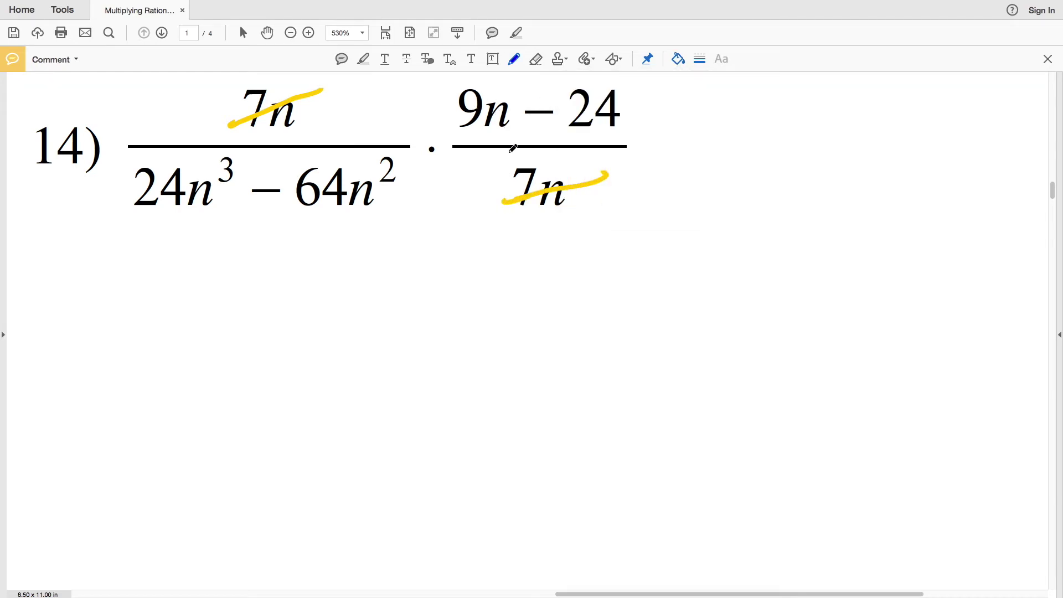
{"action": "left_click_drag", "start_coordinate": [658, 143], "coordinate": [673, 148]}
{"action": "mouse_move", "coordinate": [739, 93]}
{"action": "left_mouse_down"}
{"action": "mouse_move", "coordinate": [741, 127]}
{"action": "mouse_move", "coordinate": [773, 127]}
{"action": "mouse_move", "coordinate": [794, 110]}
{"action": "mouse_move", "coordinate": [827, 118]}
{"action": "left_mouse_up"}
{"action": "left_click_drag", "start_coordinate": [830, 93], "coordinate": [847, 105]}
{"action": "left_click_drag", "start_coordinate": [853, 88], "coordinate": [852, 127]}
{"action": "left_click_drag", "start_coordinate": [719, 144], "coordinate": [875, 133]}
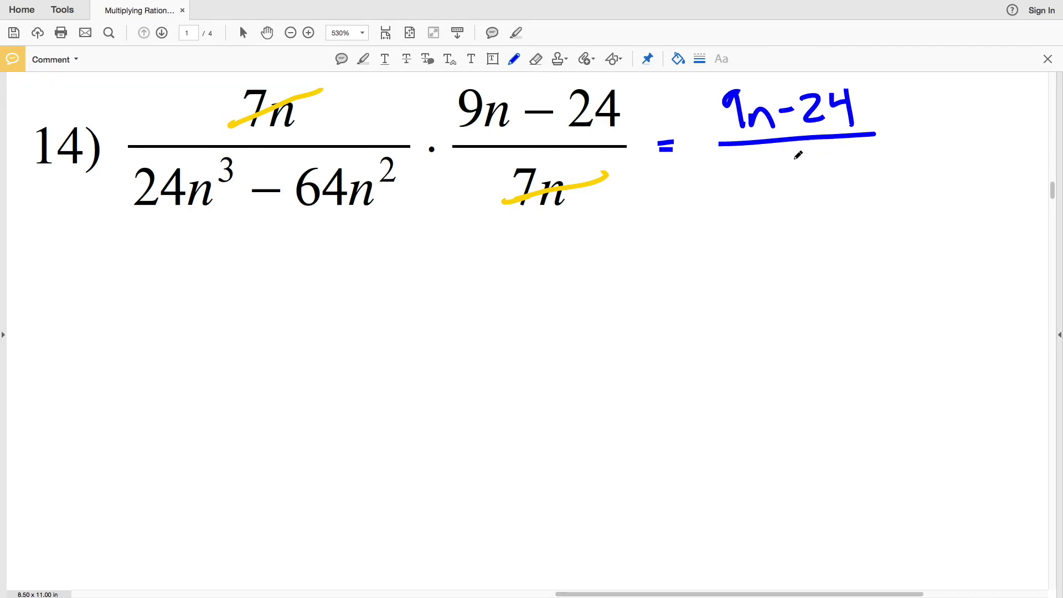
Step: Write the denominator 24n³−64n² under the fraction bar
{"action": "left_click_drag", "start_coordinate": [724, 169], "coordinate": [746, 195]}
{"action": "mouse_move", "coordinate": [751, 163]}
{"action": "left_mouse_down"}
{"action": "mouse_move", "coordinate": [773, 178]}
{"action": "mouse_move", "coordinate": [768, 197]}
{"action": "left_mouse_up"}
{"action": "left_click_drag", "start_coordinate": [776, 178], "coordinate": [794, 194]}
{"action": "mouse_move", "coordinate": [796, 158]}
{"action": "left_mouse_down"}
{"action": "mouse_move", "coordinate": [808, 164]}
{"action": "mouse_move", "coordinate": [797, 175]}
{"action": "left_mouse_up"}
{"action": "mouse_move", "coordinate": [816, 173]}
{"action": "left_mouse_down"}
{"action": "mouse_move", "coordinate": [842, 185]}
{"action": "mouse_move", "coordinate": [874, 173]}
{"action": "mouse_move", "coordinate": [877, 192]}
{"action": "left_mouse_up"}
{"action": "left_click_drag", "start_coordinate": [887, 175], "coordinate": [908, 192]}
{"action": "left_click_drag", "start_coordinate": [901, 151], "coordinate": [919, 160]}
{"action": "mouse_move", "coordinate": [797, 71]}
{"action": "left_mouse_down"}
{"action": "mouse_move", "coordinate": [702, 91]}
{"action": "mouse_move", "coordinate": [830, 70]}
{"action": "mouse_move", "coordinate": [869, 83]}
{"action": "left_mouse_up"}
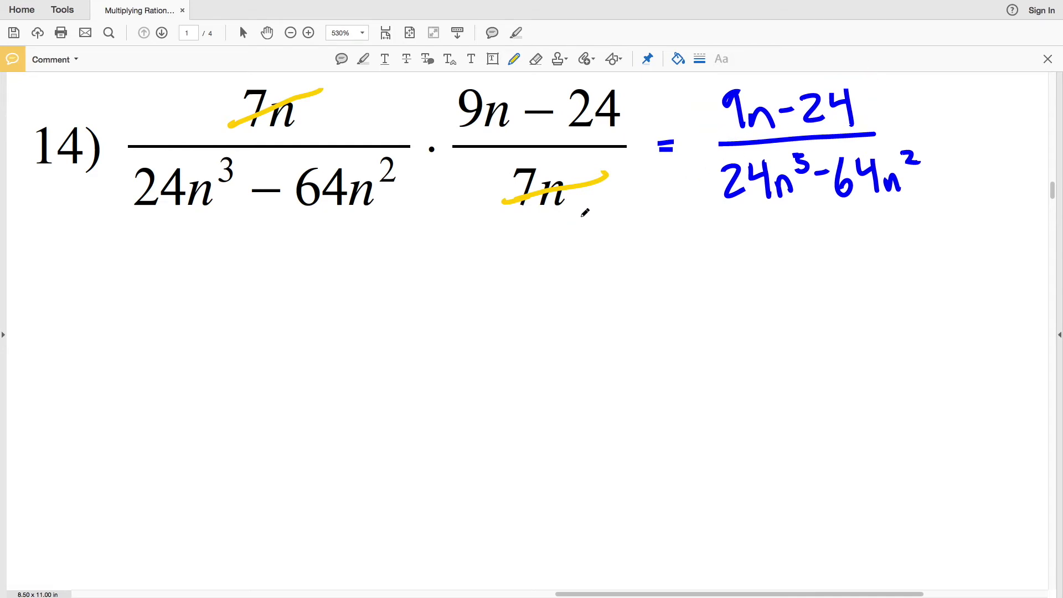
Step: Keep the ink blue and write an equals sign below problem 14
{"action": "left_click", "coordinate": [674, 61]}
{"action": "left_click", "coordinate": [671, 111]}
{"action": "left_click_drag", "start_coordinate": [156, 321], "coordinate": [172, 321]}
{"action": "left_click_drag", "start_coordinate": [156, 330], "coordinate": [174, 330]}
Step: Write the factored numerator 3(3n−8)
{"action": "left_click_drag", "start_coordinate": [194, 268], "coordinate": [198, 302]}
{"action": "mouse_move", "coordinate": [237, 257]}
{"action": "left_mouse_down"}
{"action": "mouse_move", "coordinate": [247, 318]}
{"action": "mouse_move", "coordinate": [248, 291]}
{"action": "mouse_move", "coordinate": [291, 292]}
{"action": "left_mouse_up"}
{"action": "mouse_move", "coordinate": [742, 84]}
{"action": "left_mouse_down"}
{"action": "mouse_move", "coordinate": [719, 92]}
{"action": "mouse_move", "coordinate": [764, 83]}
{"action": "left_mouse_up"}
{"action": "left_click_drag", "start_coordinate": [302, 273], "coordinate": [322, 273]}
{"action": "mouse_move", "coordinate": [845, 91]}
{"action": "left_mouse_down"}
{"action": "mouse_move", "coordinate": [786, 83]}
{"action": "mouse_move", "coordinate": [863, 78]}
{"action": "left_mouse_up"}
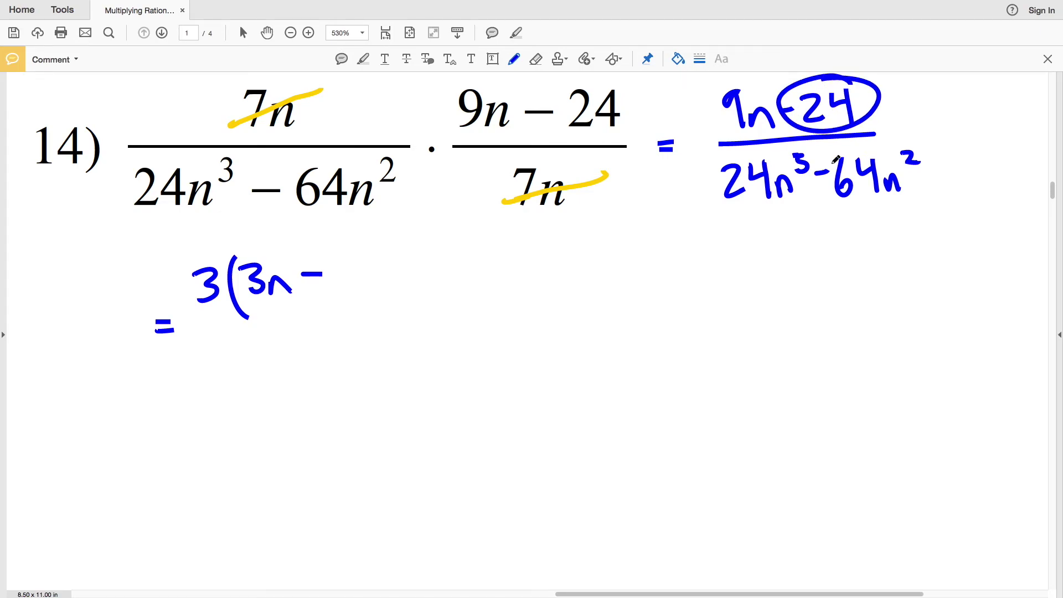
{"action": "mouse_move", "coordinate": [336, 265]}
{"action": "left_mouse_down"}
{"action": "mouse_move", "coordinate": [354, 289]}
{"action": "mouse_move", "coordinate": [339, 260]}
{"action": "left_mouse_up"}
{"action": "mouse_move", "coordinate": [352, 248]}
{"action": "left_mouse_down"}
{"action": "mouse_move", "coordinate": [371, 268]}
{"action": "mouse_move", "coordinate": [370, 301]}
{"action": "left_mouse_up"}
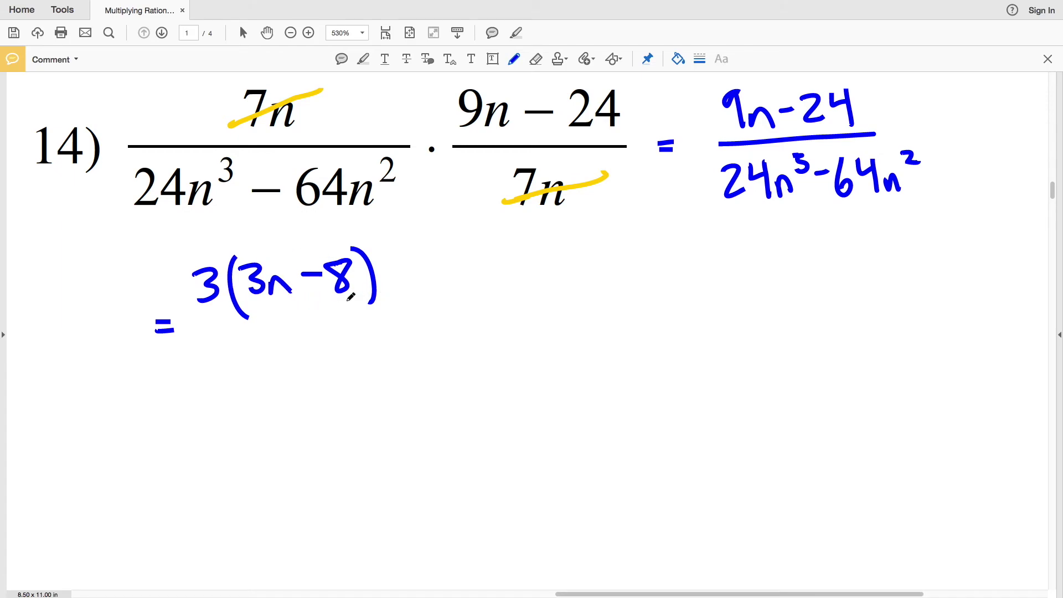
Step: Draw the fraction bar and begin the denominator with 8n²
{"action": "left_click_drag", "start_coordinate": [189, 313], "coordinate": [398, 305]}
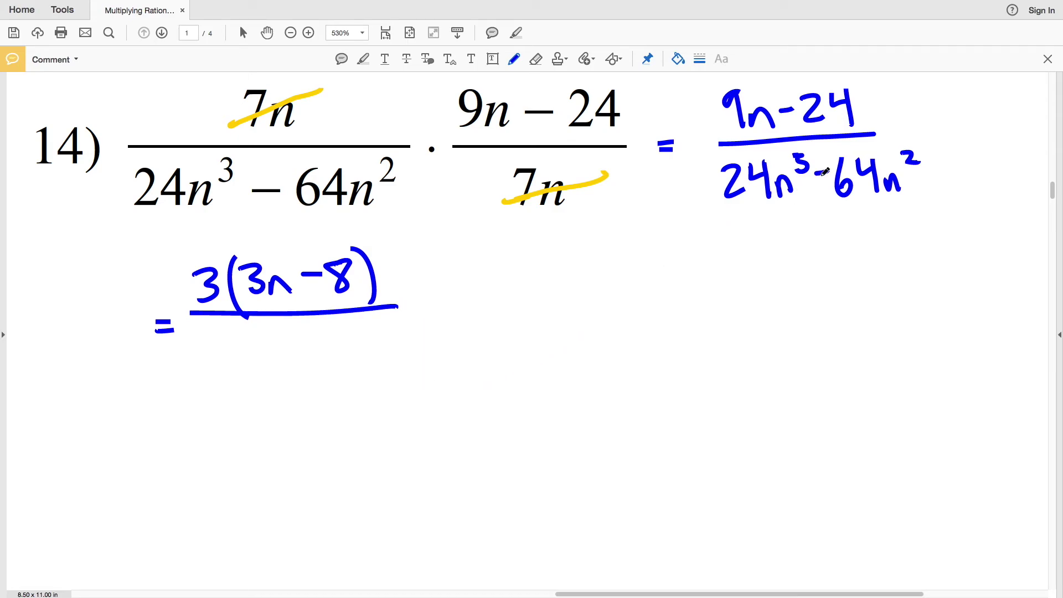
{"action": "left_click_drag", "start_coordinate": [723, 203], "coordinate": [756, 211]}
{"action": "left_click_drag", "start_coordinate": [835, 206], "coordinate": [891, 202]}
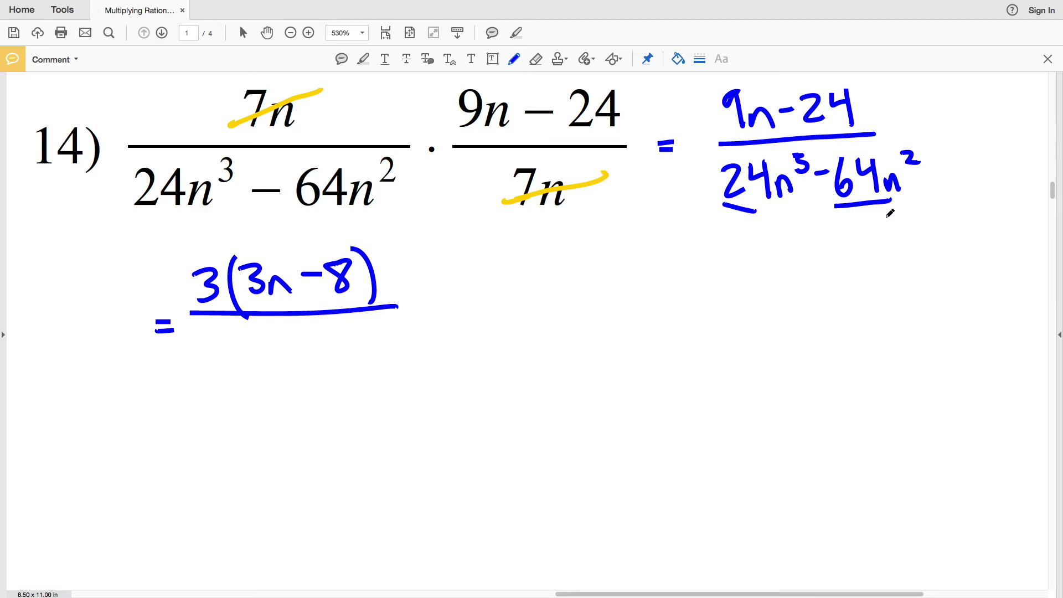
{"action": "key", "text": "ctrl+z"}
{"action": "key", "text": "ctrl+z"}
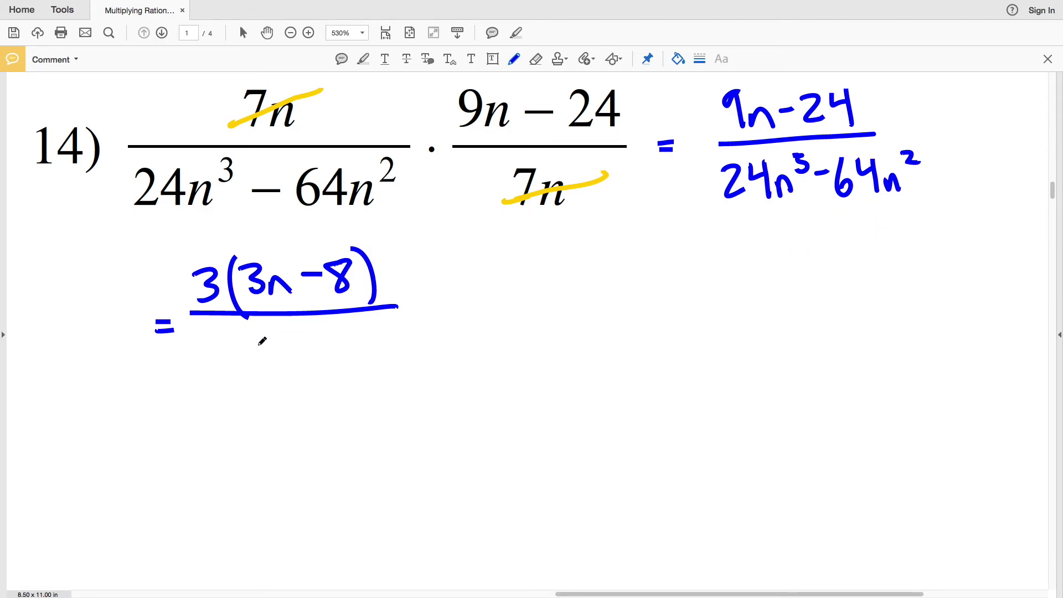
{"action": "mouse_move", "coordinate": [195, 341]}
{"action": "left_mouse_down"}
{"action": "mouse_move", "coordinate": [193, 369]}
{"action": "mouse_move", "coordinate": [200, 334]}
{"action": "left_mouse_up"}
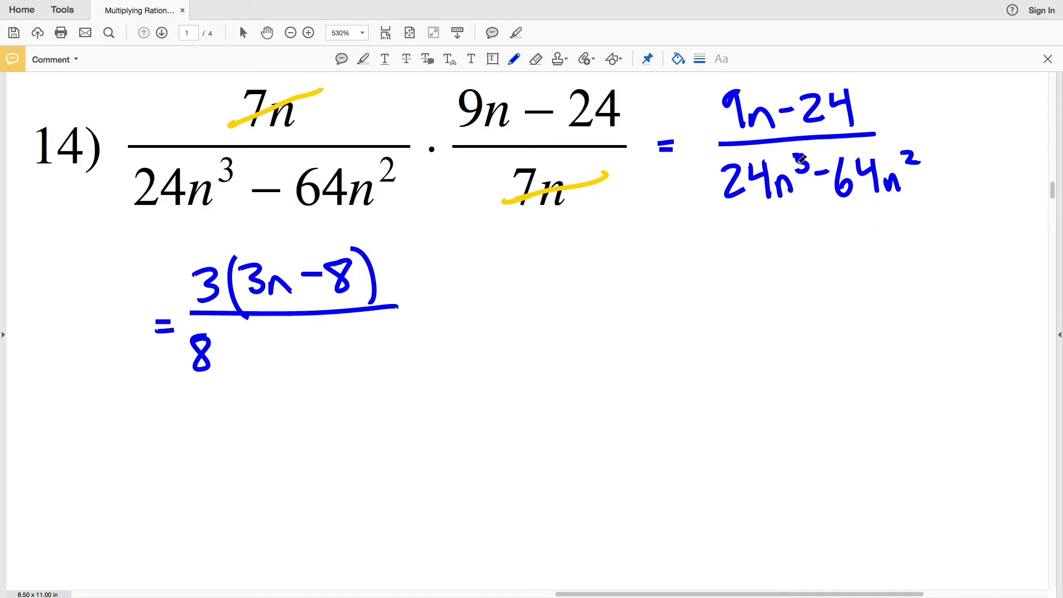
{"action": "left_click_drag", "start_coordinate": [776, 202], "coordinate": [803, 205]}
{"action": "left_click_drag", "start_coordinate": [883, 204], "coordinate": [915, 203]}
{"action": "key", "text": "ctrl+z"}
{"action": "key", "text": "ctrl+z"}
{"action": "left_click_drag", "start_coordinate": [222, 372], "coordinate": [241, 369]}
{"action": "mouse_move", "coordinate": [238, 333]}
{"action": "left_mouse_down"}
{"action": "mouse_move", "coordinate": [258, 341]}
{"action": "mouse_move", "coordinate": [283, 390]}
{"action": "left_mouse_up"}
Step: Add the opening parenthesis and 3n to the denominator
{"action": "left_click_drag", "start_coordinate": [188, 386], "coordinate": [245, 383]}
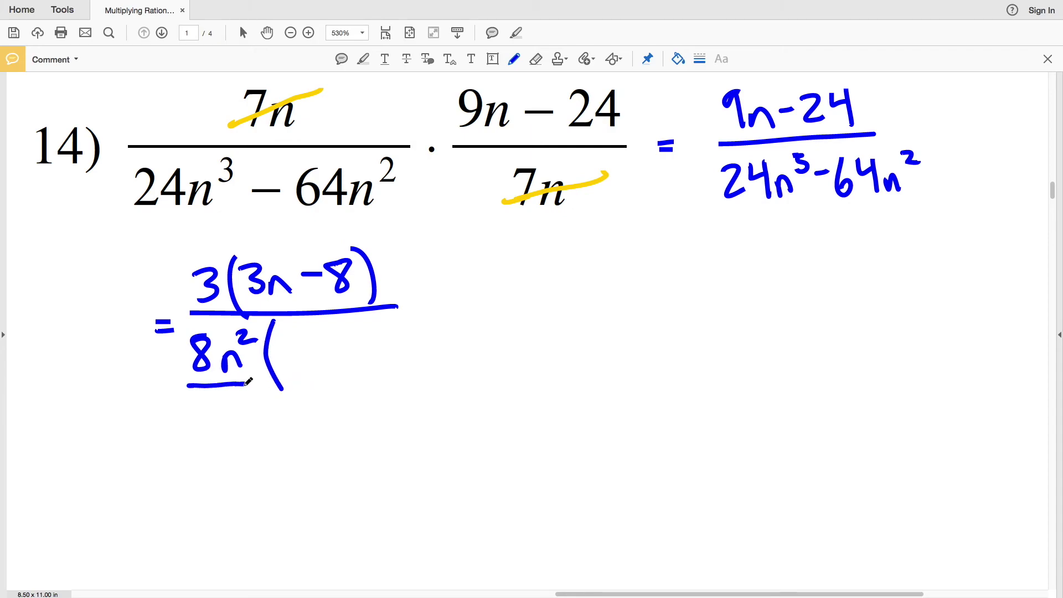
{"action": "left_click_drag", "start_coordinate": [724, 207], "coordinate": [794, 206]}
{"action": "key", "text": "ctrl+z"}
{"action": "key", "text": "ctrl+z"}
{"action": "mouse_move", "coordinate": [287, 335]}
{"action": "left_mouse_down"}
{"action": "mouse_move", "coordinate": [287, 366]}
{"action": "mouse_move", "coordinate": [338, 367]}
{"action": "left_mouse_up"}
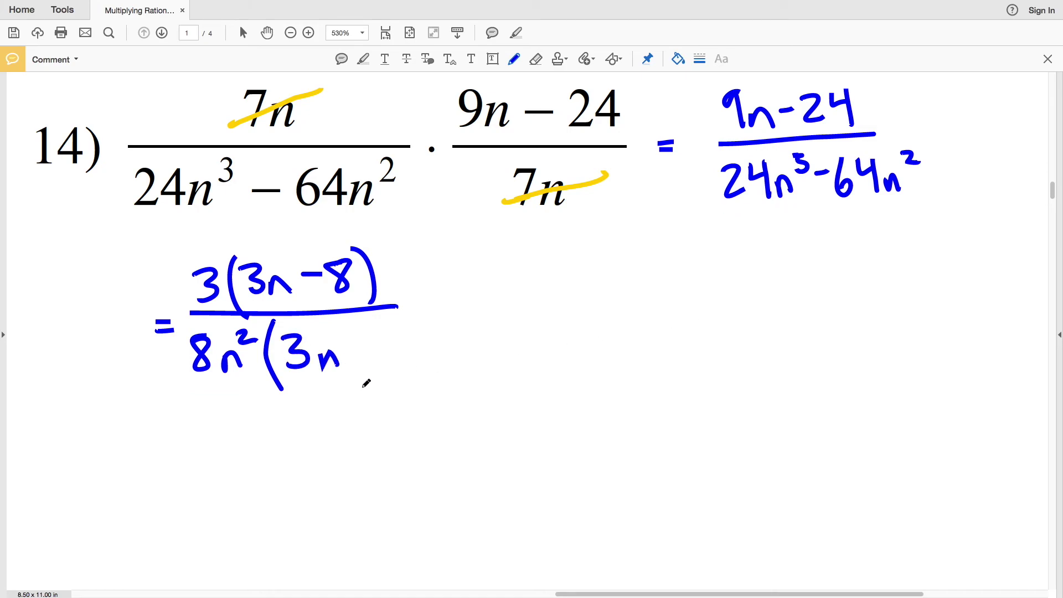
{"action": "left_click_drag", "start_coordinate": [726, 197], "coordinate": [786, 199]}
{"action": "key", "text": "ctrl+z"}
{"action": "left_click_drag", "start_coordinate": [222, 379], "coordinate": [262, 379]}
{"action": "left_click_drag", "start_coordinate": [332, 383], "coordinate": [372, 375]}
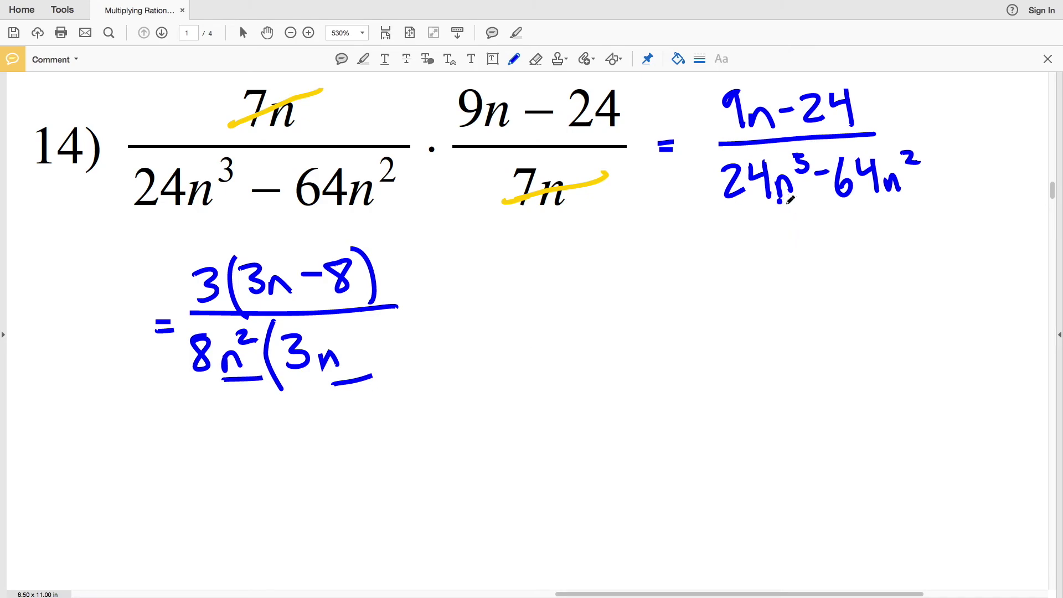
{"action": "key", "text": "ctrl+z"}
{"action": "key", "text": "ctrl+z"}
Step: Finish the denominator as 8n²(3n−8) and circle 64n² in the original
{"action": "left_click_drag", "start_coordinate": [352, 348], "coordinate": [371, 347]}
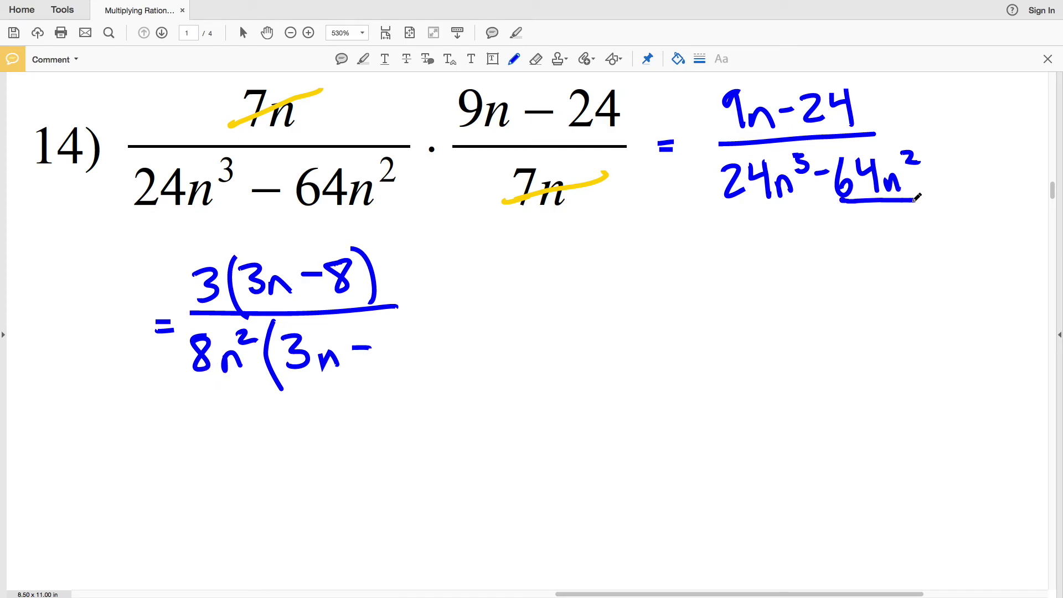
{"action": "left_click_drag", "start_coordinate": [386, 337], "coordinate": [392, 334]}
{"action": "left_click_drag", "start_coordinate": [405, 318], "coordinate": [410, 387]}
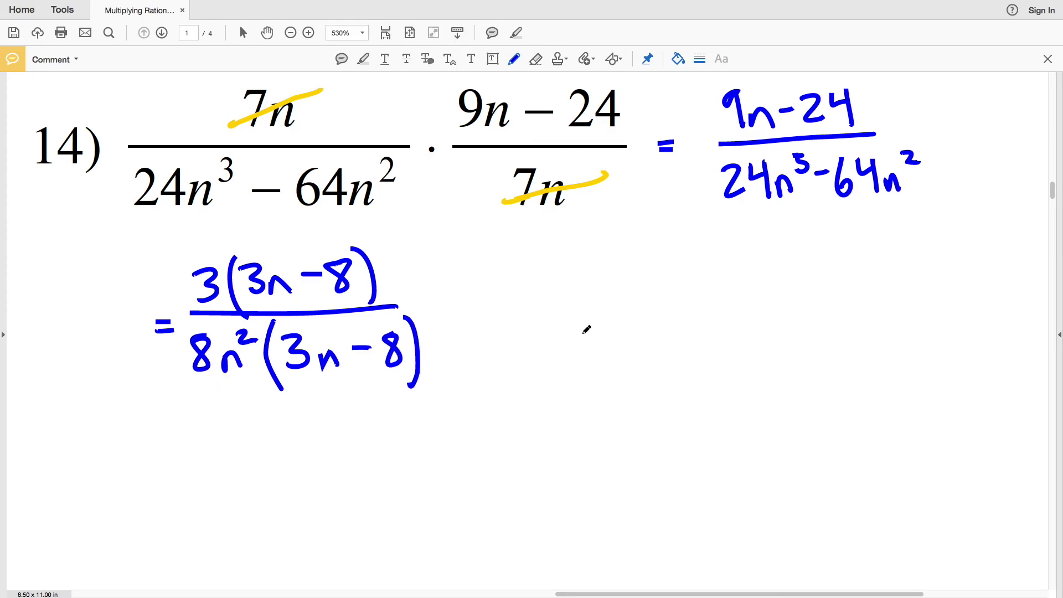
{"action": "mouse_move", "coordinate": [919, 141]}
{"action": "left_mouse_down"}
{"action": "mouse_move", "coordinate": [913, 208]}
{"action": "mouse_move", "coordinate": [912, 138]}
{"action": "left_mouse_up"}
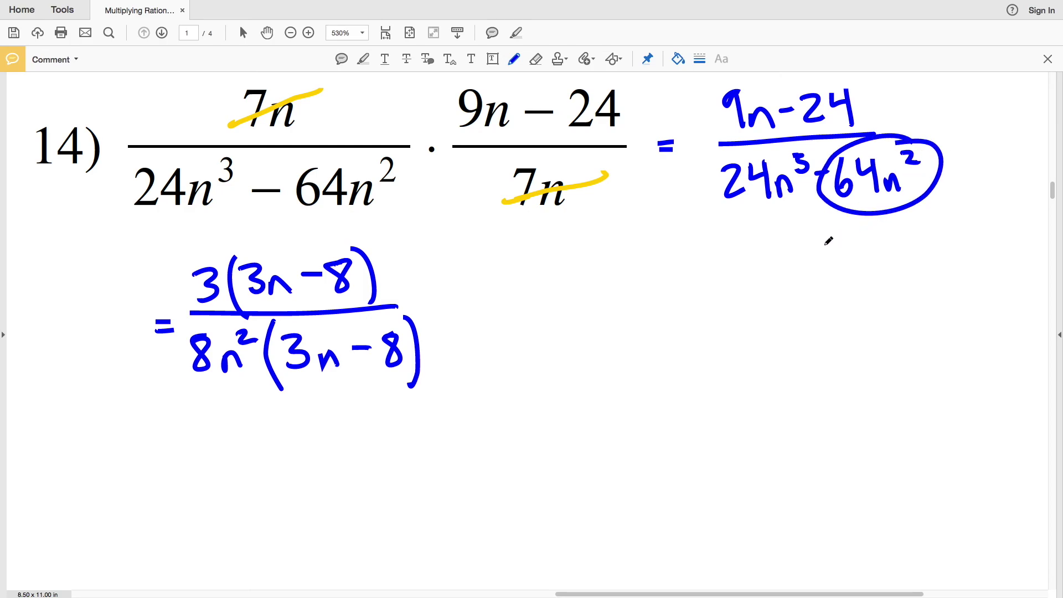
Step: Remove the 64n² circle, switch to yellow, and strike out both (3n−8) factors
{"action": "key", "text": "ctrl+z"}
{"action": "left_click", "coordinate": [678, 60]}
{"action": "left_click", "coordinate": [625, 112]}
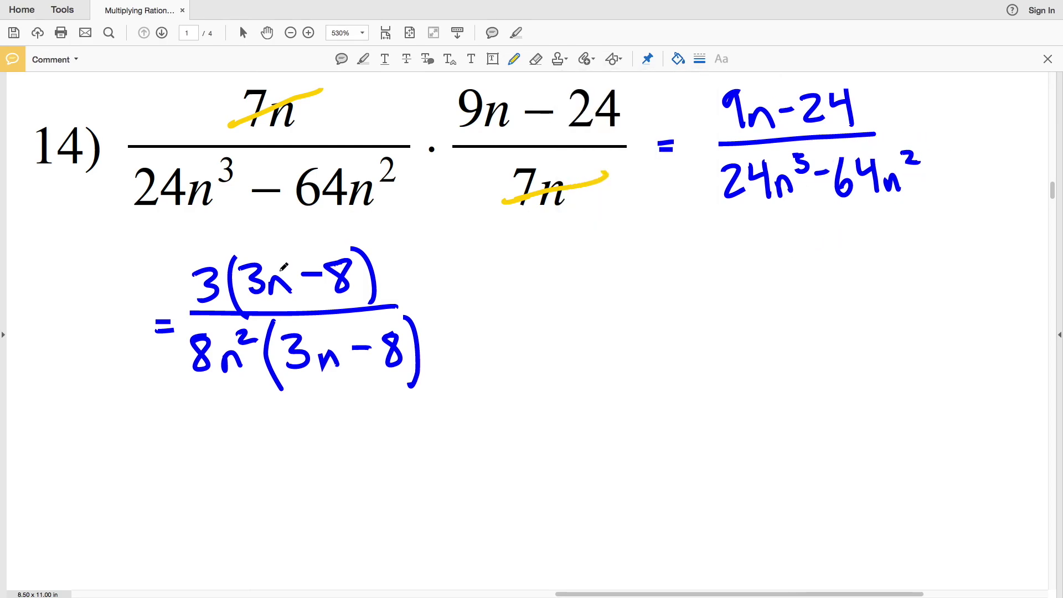
{"action": "mouse_move", "coordinate": [347, 255]}
{"action": "left_mouse_down"}
{"action": "mouse_move", "coordinate": [331, 239]}
{"action": "mouse_move", "coordinate": [370, 289]}
{"action": "mouse_move", "coordinate": [328, 242]}
{"action": "left_mouse_up"}
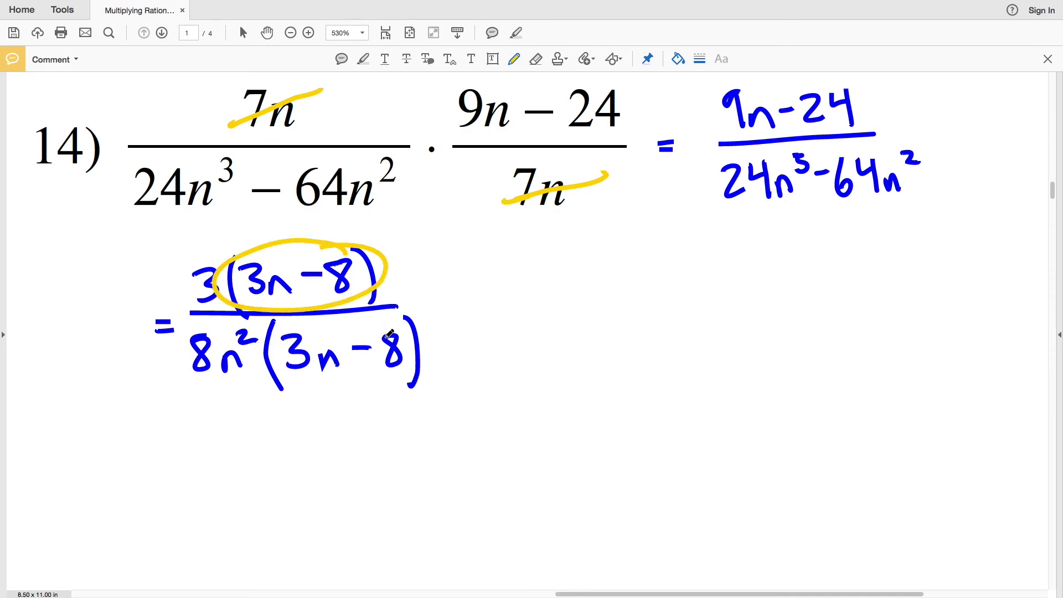
{"action": "mouse_move", "coordinate": [401, 324]}
{"action": "left_mouse_down"}
{"action": "mouse_move", "coordinate": [300, 380]}
{"action": "mouse_move", "coordinate": [403, 325]}
{"action": "left_mouse_up"}
{"action": "key", "text": "ctrl+z"}
{"action": "key", "text": "ctrl+z"}
{"action": "left_click_drag", "start_coordinate": [253, 297], "coordinate": [376, 265]}
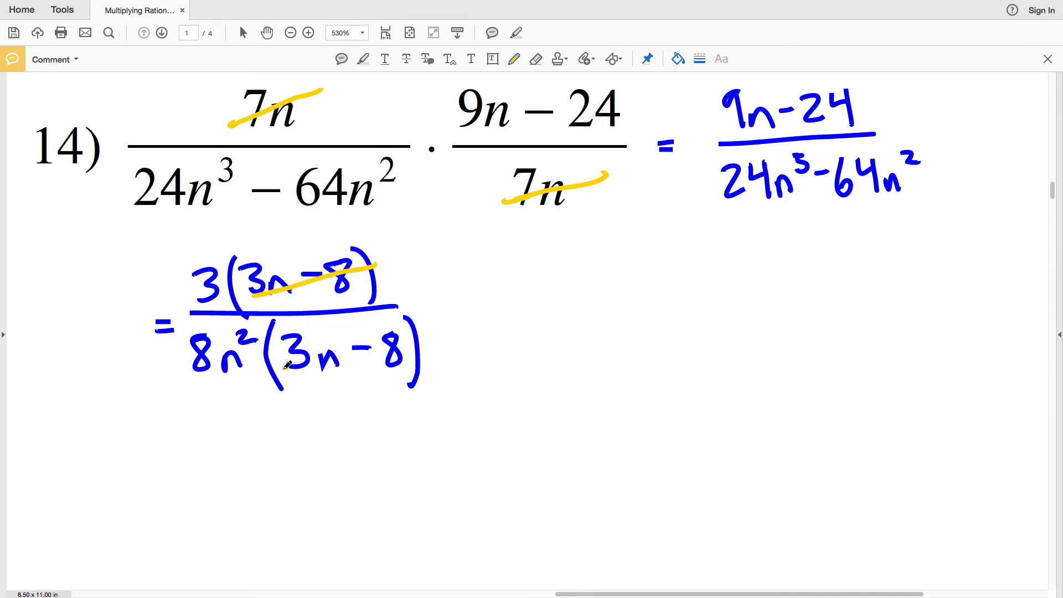
{"action": "left_click_drag", "start_coordinate": [284, 367], "coordinate": [419, 325]}
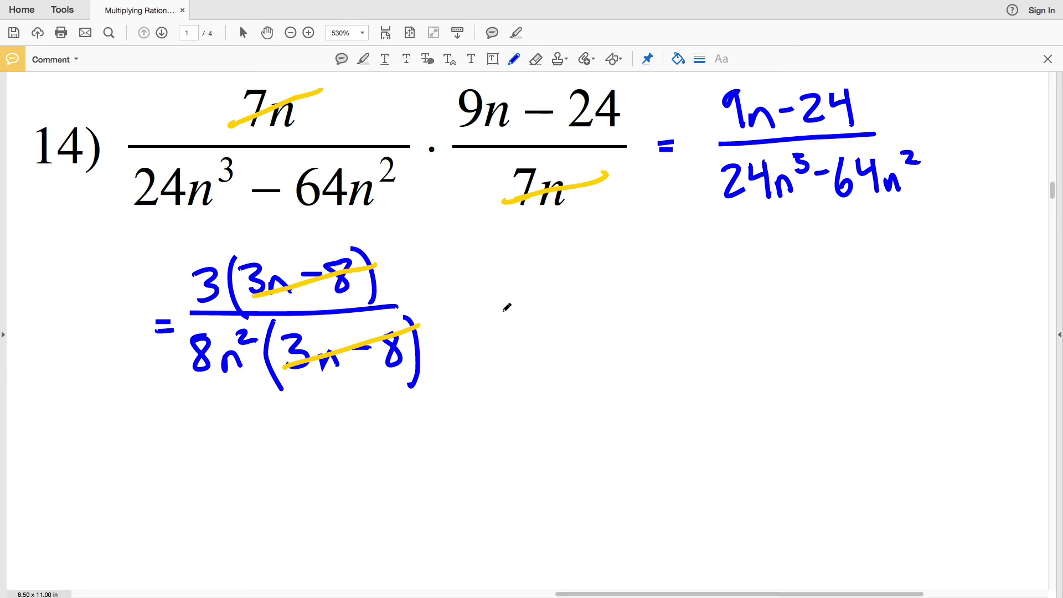
Step: Write the simplified answer = 3/(8n²) in blue
{"action": "left_click_drag", "start_coordinate": [470, 303], "coordinate": [490, 309]}
{"action": "mouse_move", "coordinate": [547, 253]}
{"action": "left_mouse_down"}
{"action": "mouse_move", "coordinate": [559, 255]}
{"action": "mouse_move", "coordinate": [548, 280]}
{"action": "left_mouse_up"}
{"action": "left_click_drag", "start_coordinate": [528, 289], "coordinate": [599, 286]}
{"action": "mouse_move", "coordinate": [536, 316]}
{"action": "left_mouse_down"}
{"action": "mouse_move", "coordinate": [550, 315]}
{"action": "mouse_move", "coordinate": [553, 336]}
{"action": "mouse_move", "coordinate": [549, 317]}
{"action": "left_mouse_up"}
{"action": "mouse_move", "coordinate": [558, 328]}
{"action": "left_mouse_down"}
{"action": "mouse_move", "coordinate": [577, 315]}
{"action": "mouse_move", "coordinate": [599, 320]}
{"action": "left_mouse_up"}
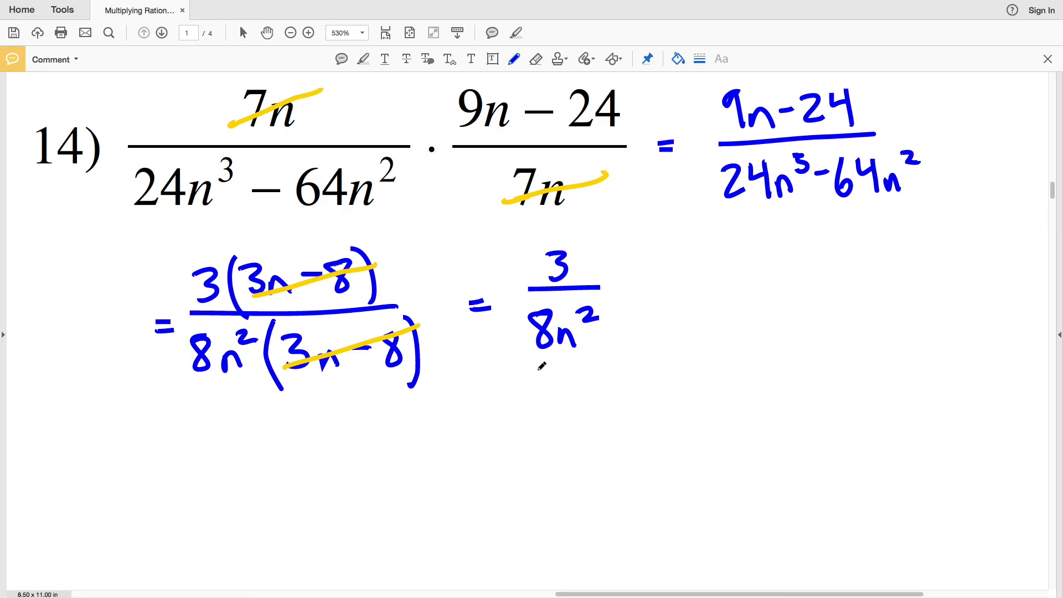
Step: Switch to red and draw a box around the answer 3/(8n²)
{"action": "left_click", "coordinate": [672, 61]}
{"action": "left_click", "coordinate": [680, 63]}
{"action": "mouse_move", "coordinate": [510, 249]}
{"action": "left_mouse_down"}
{"action": "mouse_move", "coordinate": [551, 359]}
{"action": "mouse_move", "coordinate": [614, 220]}
{"action": "mouse_move", "coordinate": [491, 232]}
{"action": "left_mouse_up"}
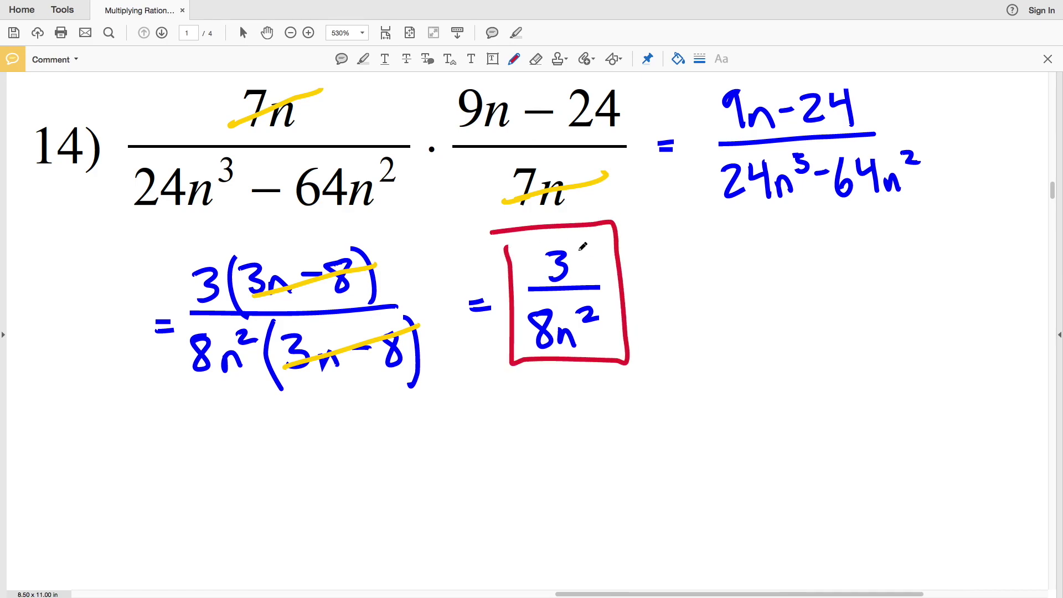